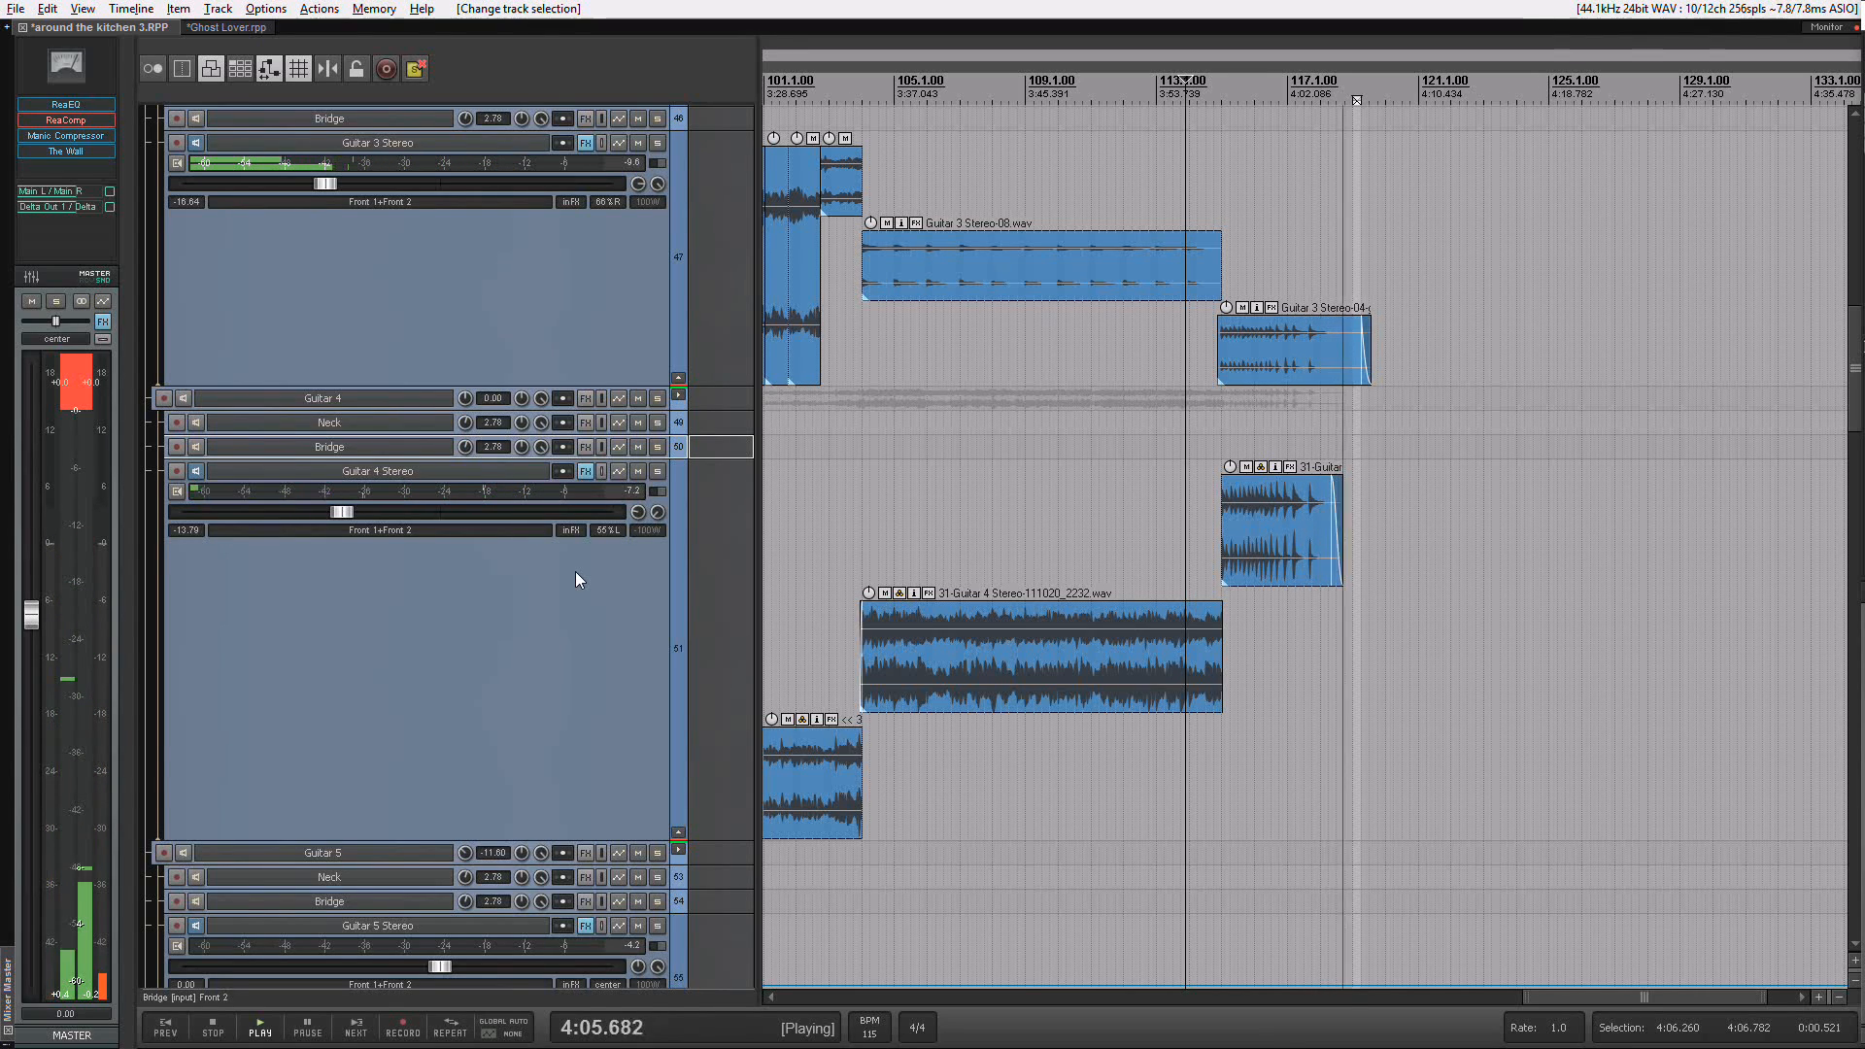
- Stop playback, select the final item on the Guitar 4 Stereo track and place its Big Beautiful Door window clear of the item's waveform
key("space")
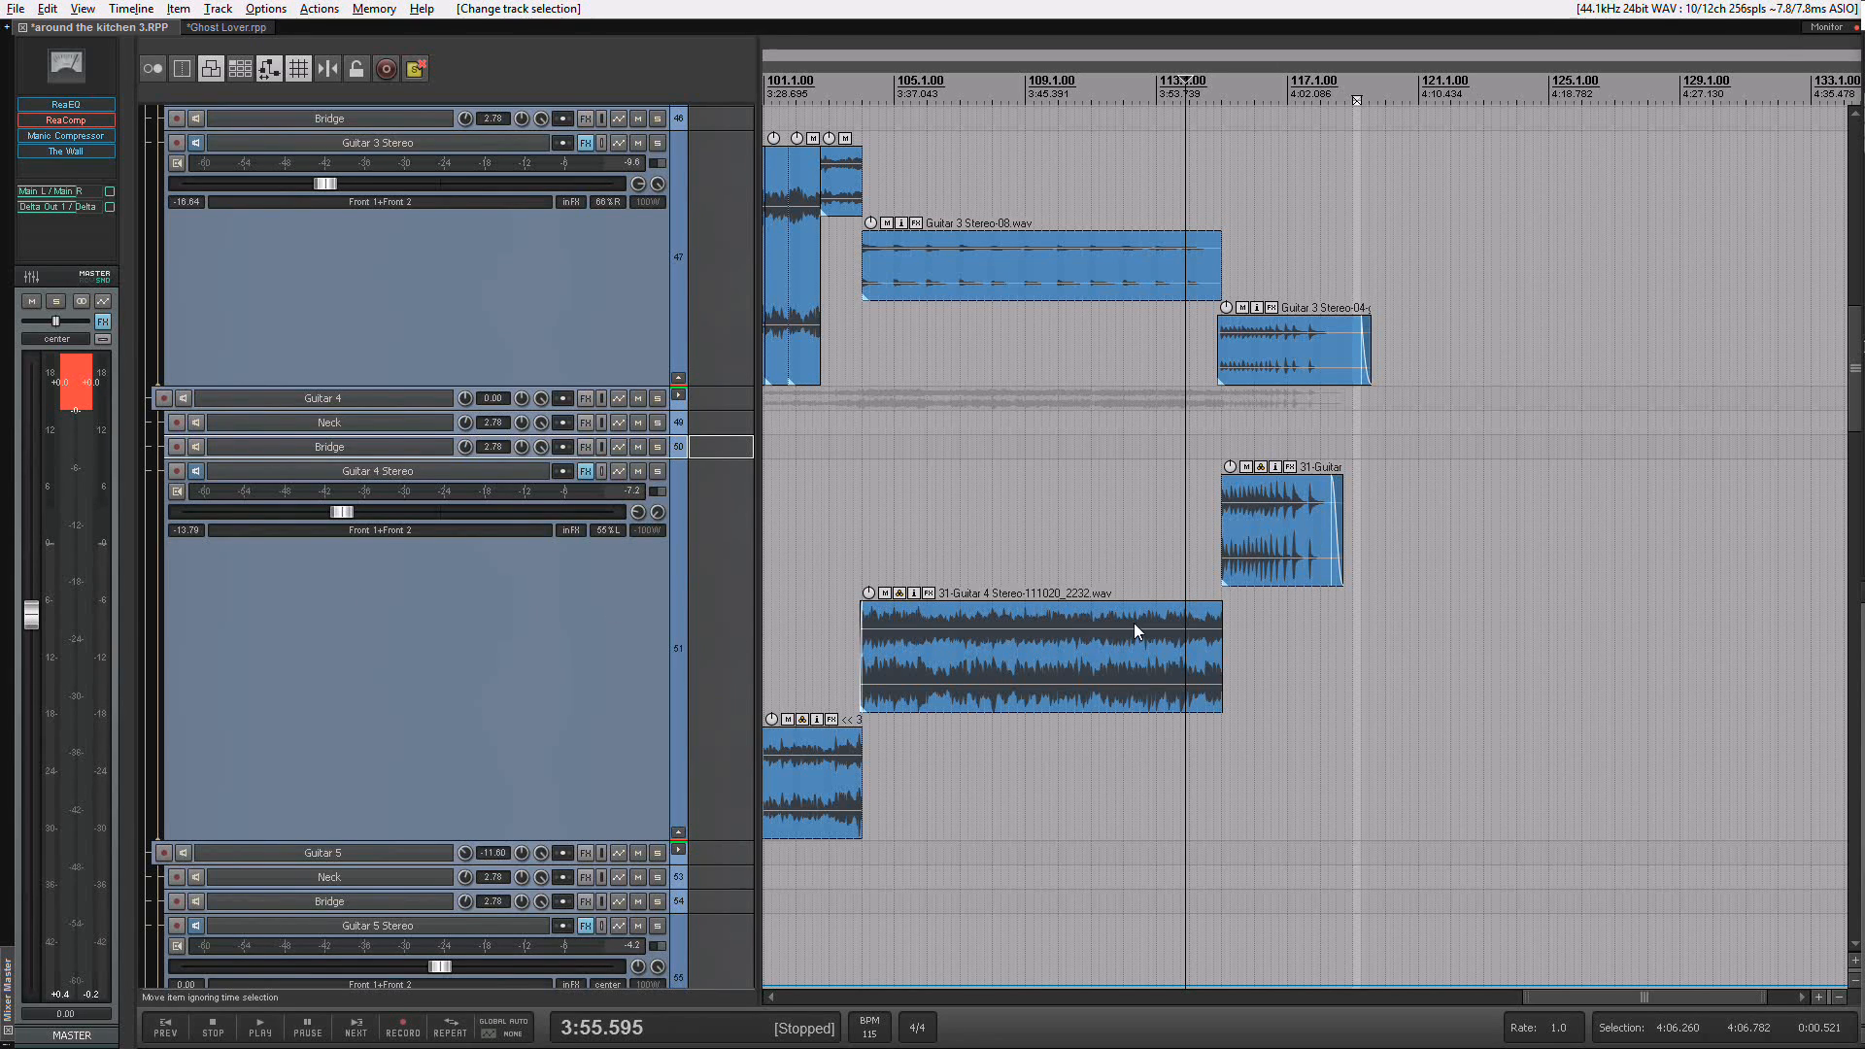
left_click(1315, 544)
scroll(1315, 545, "up", 5)
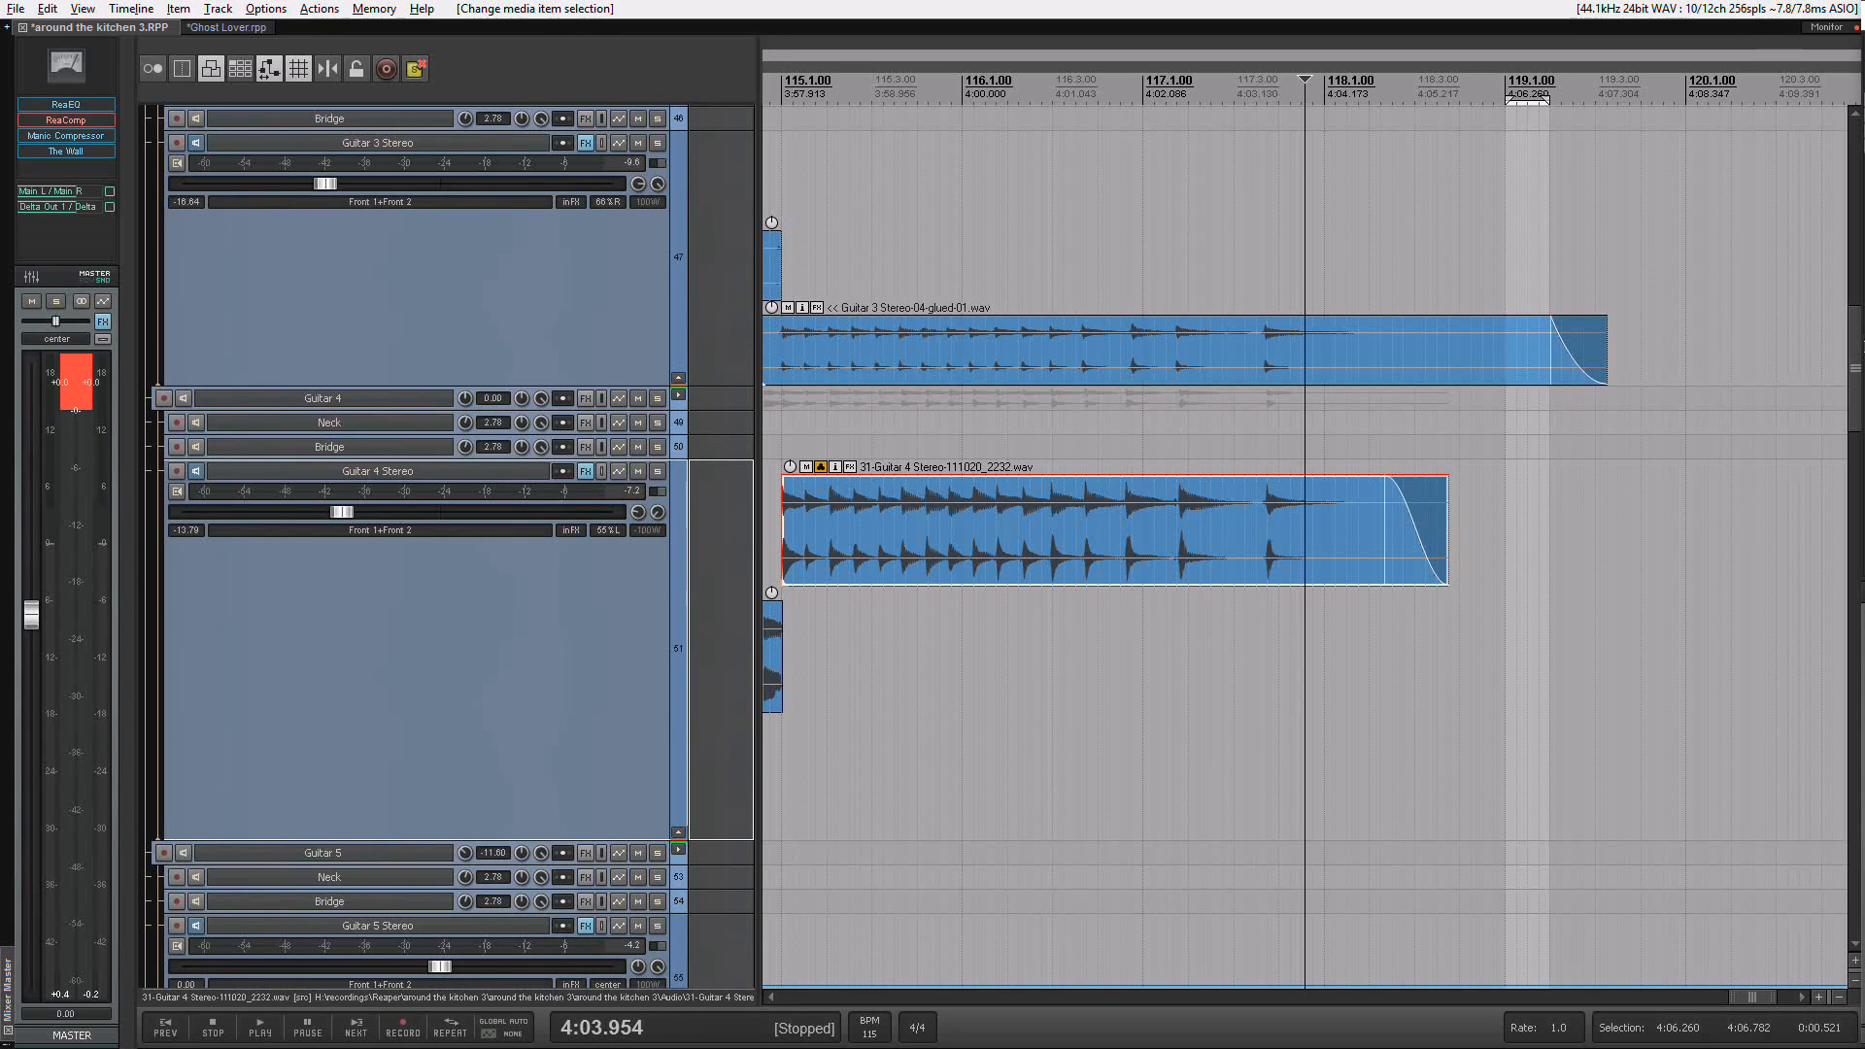
left_click_drag(1864, 276, 1154, 276)
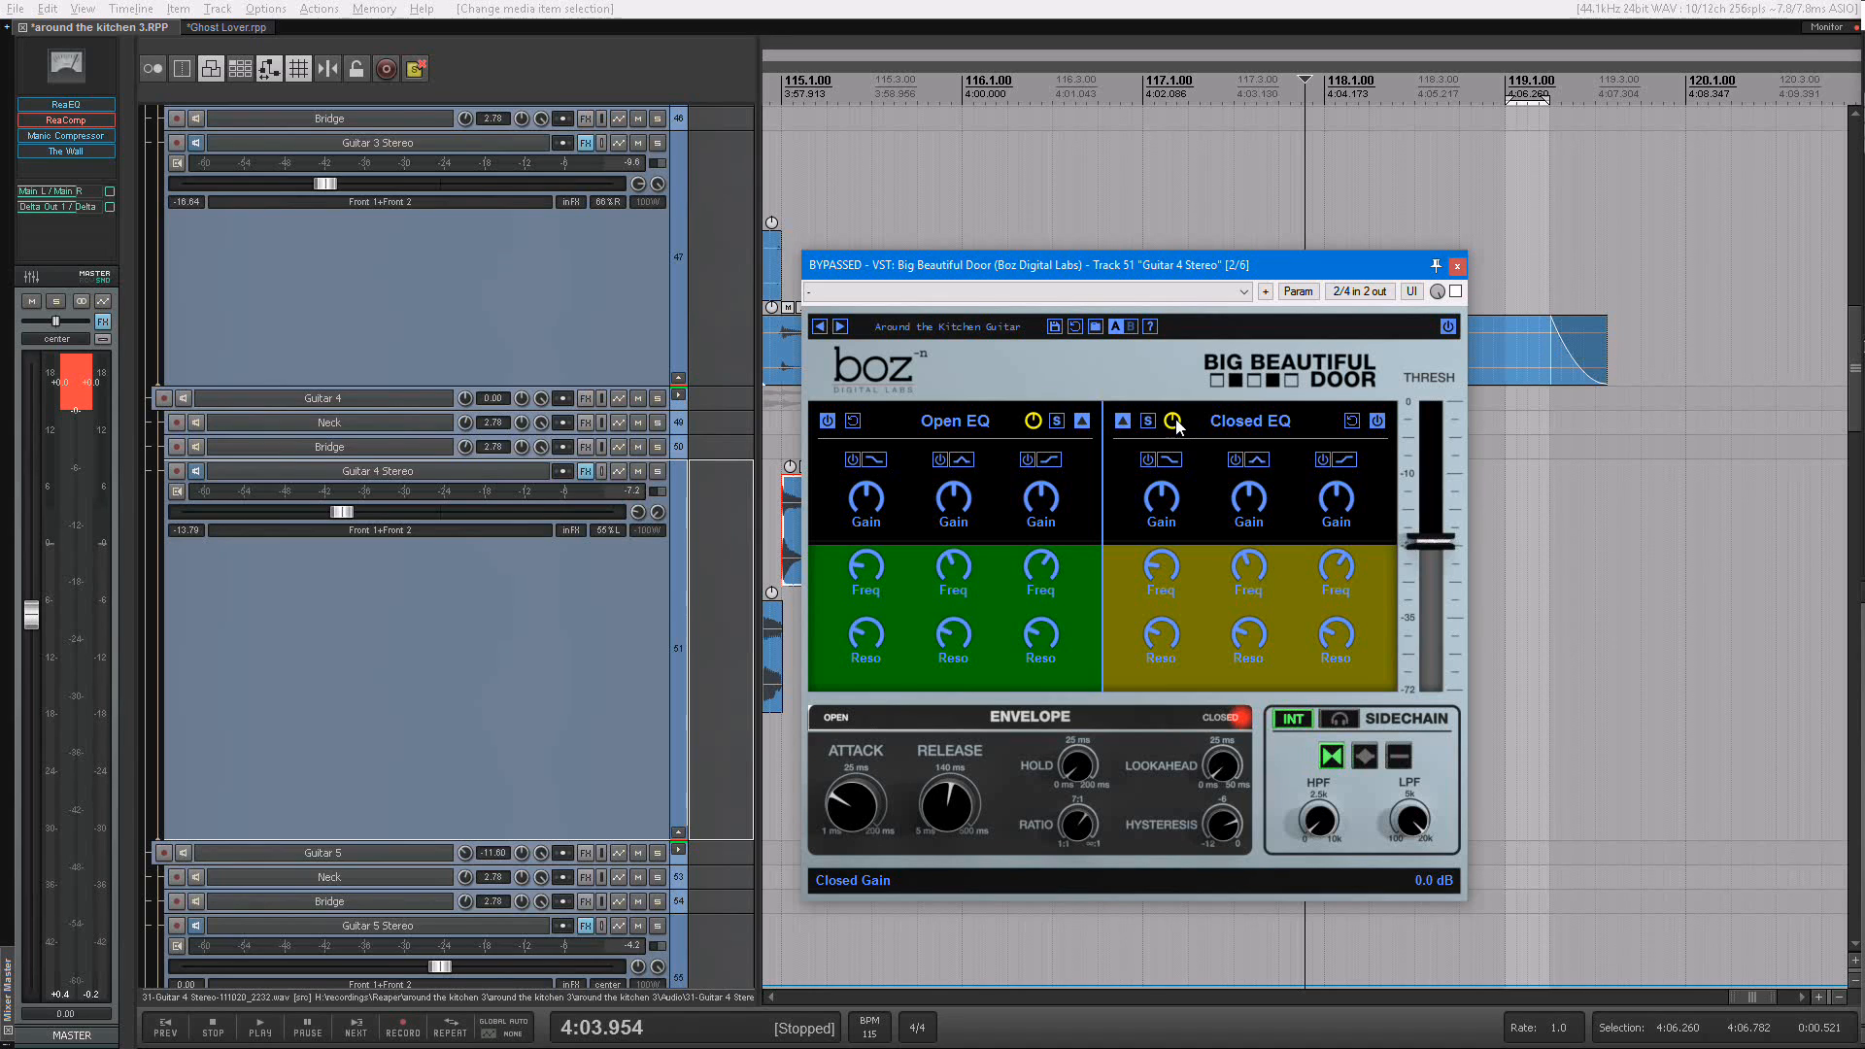
left_click_drag(1232, 266, 1046, 280)
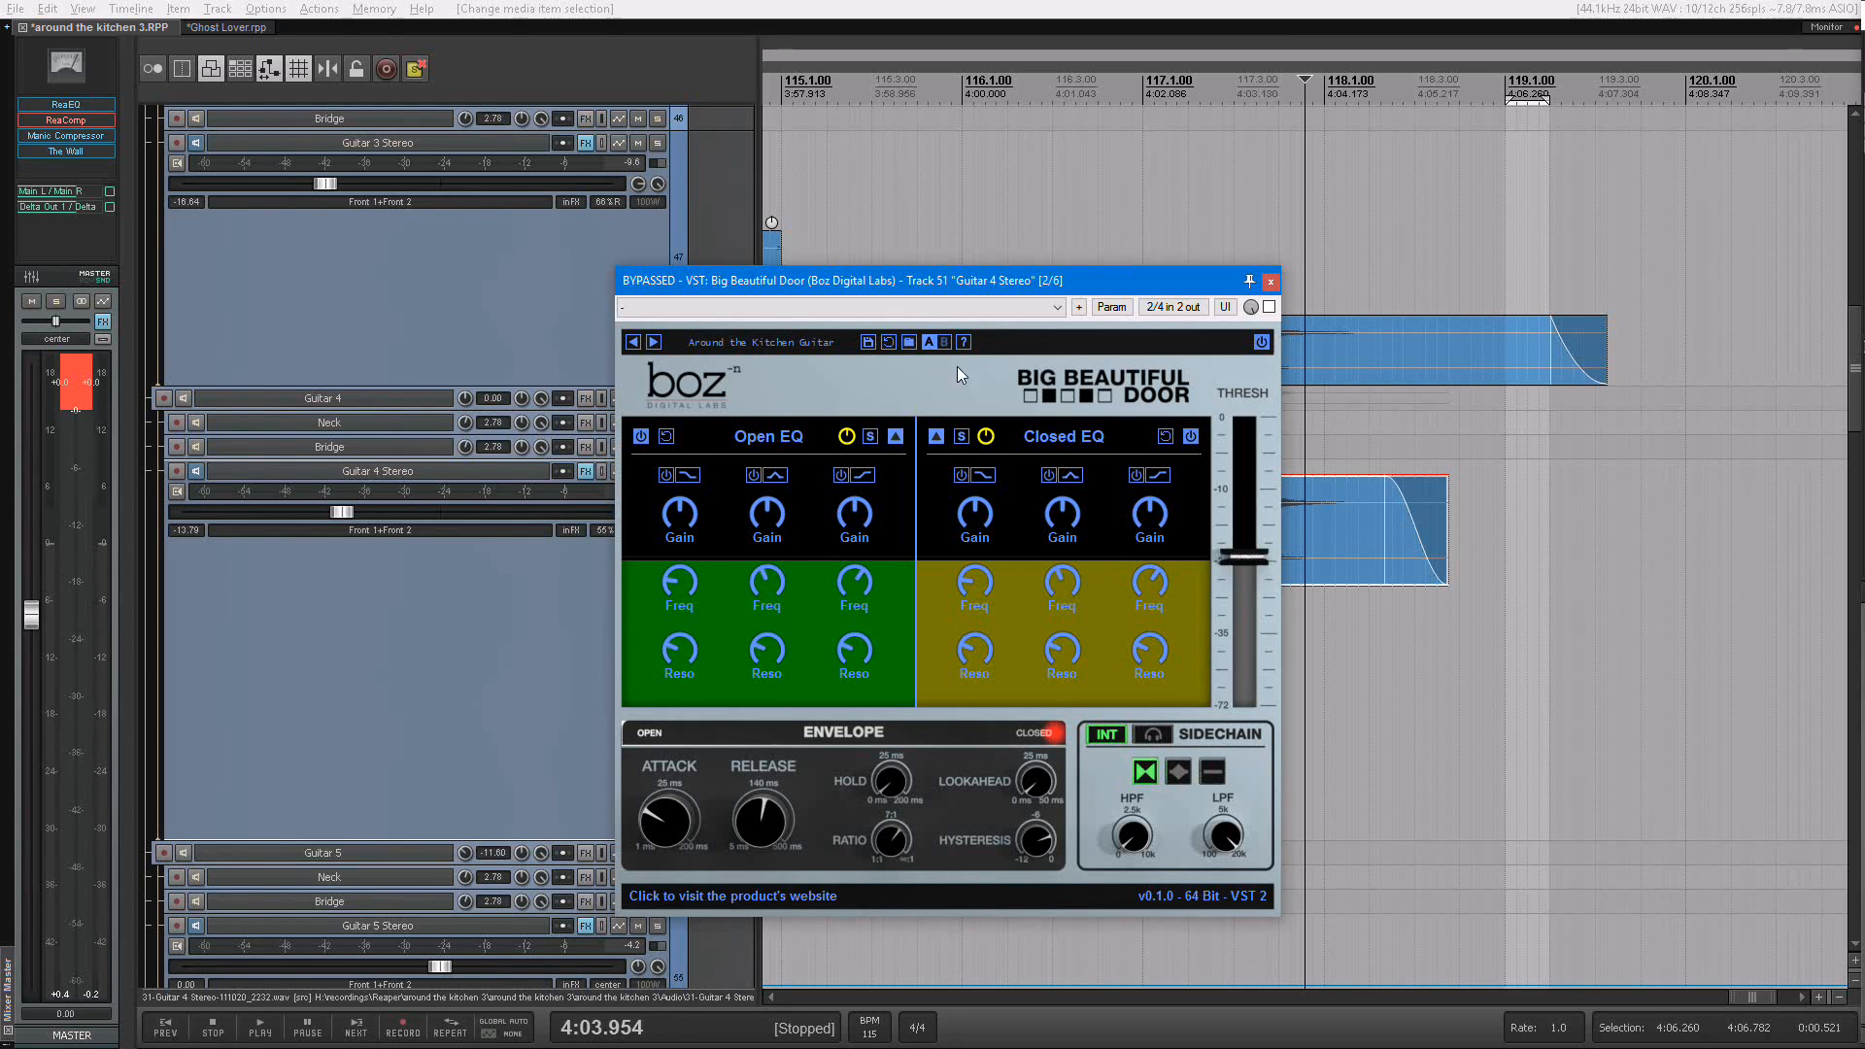
left_click_drag(1032, 294, 827, 300)
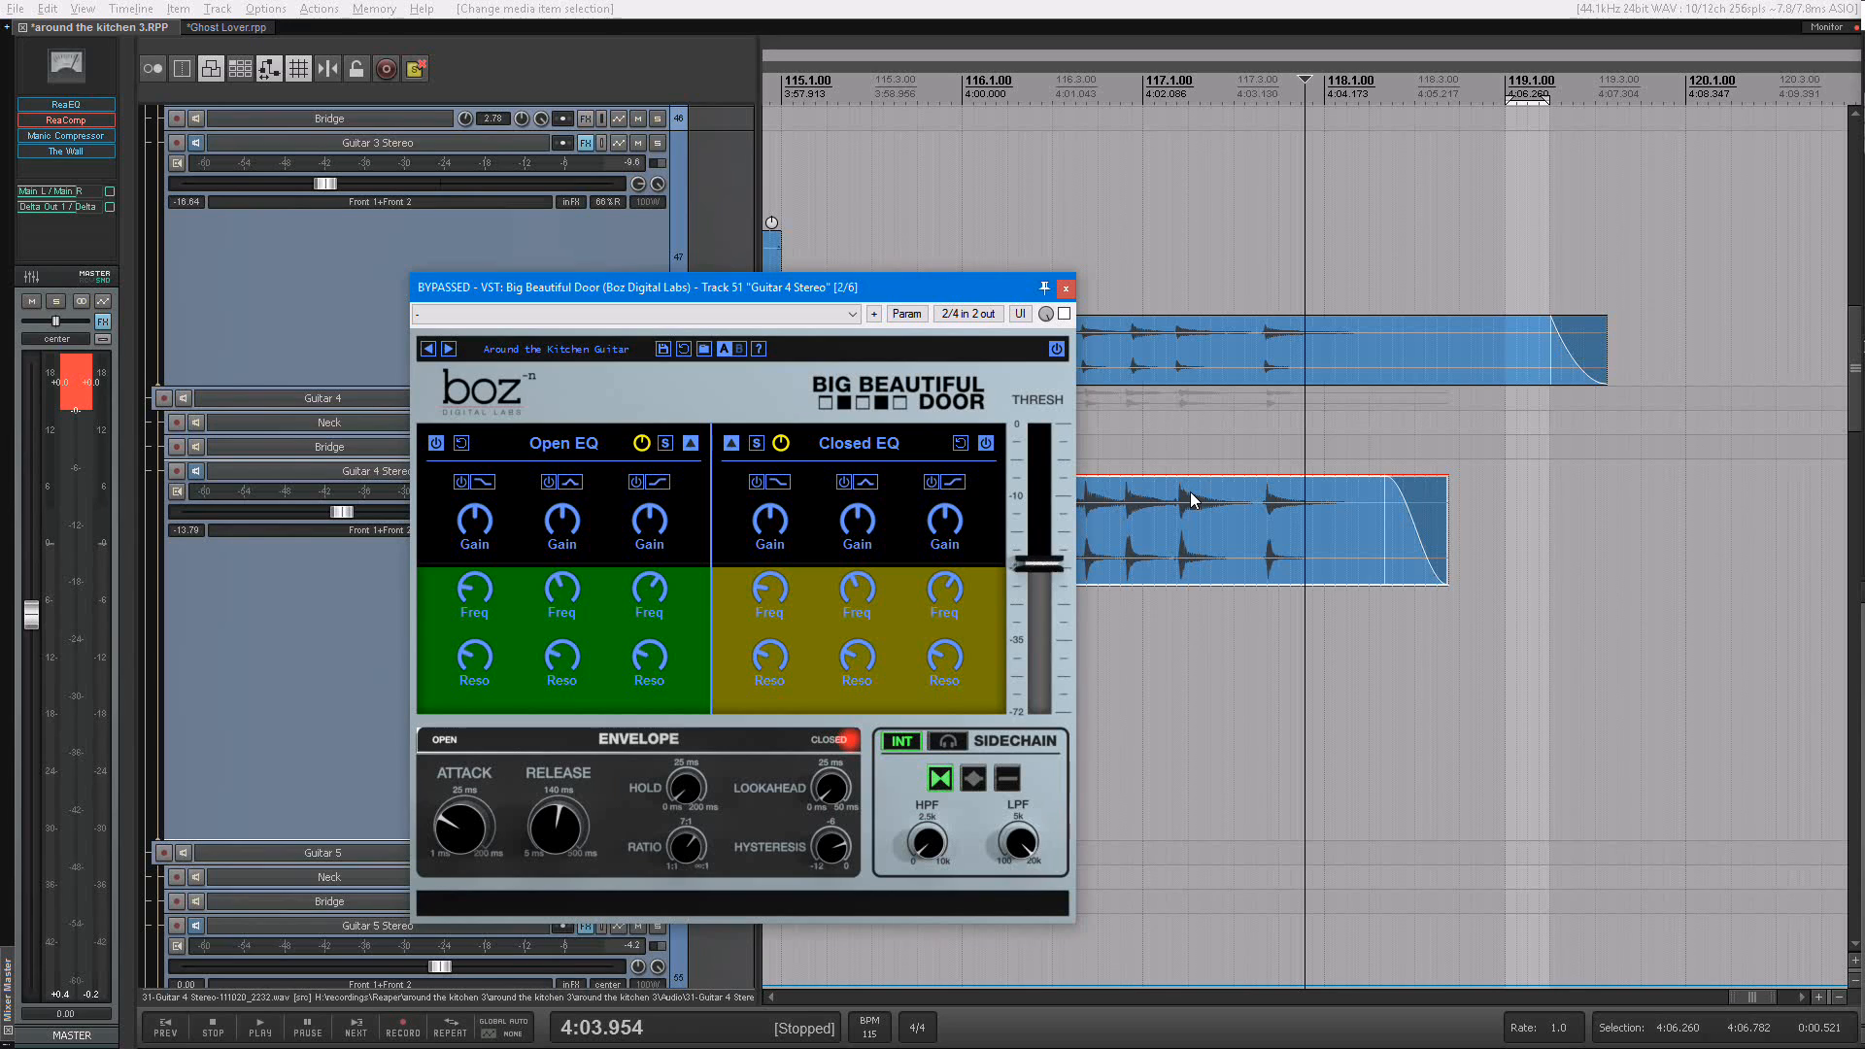
- Turn the Closed EQ's high band into a low-pass filter and set its frequency to about 355 Hz
left_click(960, 483)
left_click(996, 504)
left_click_drag(945, 587, 935, 668)
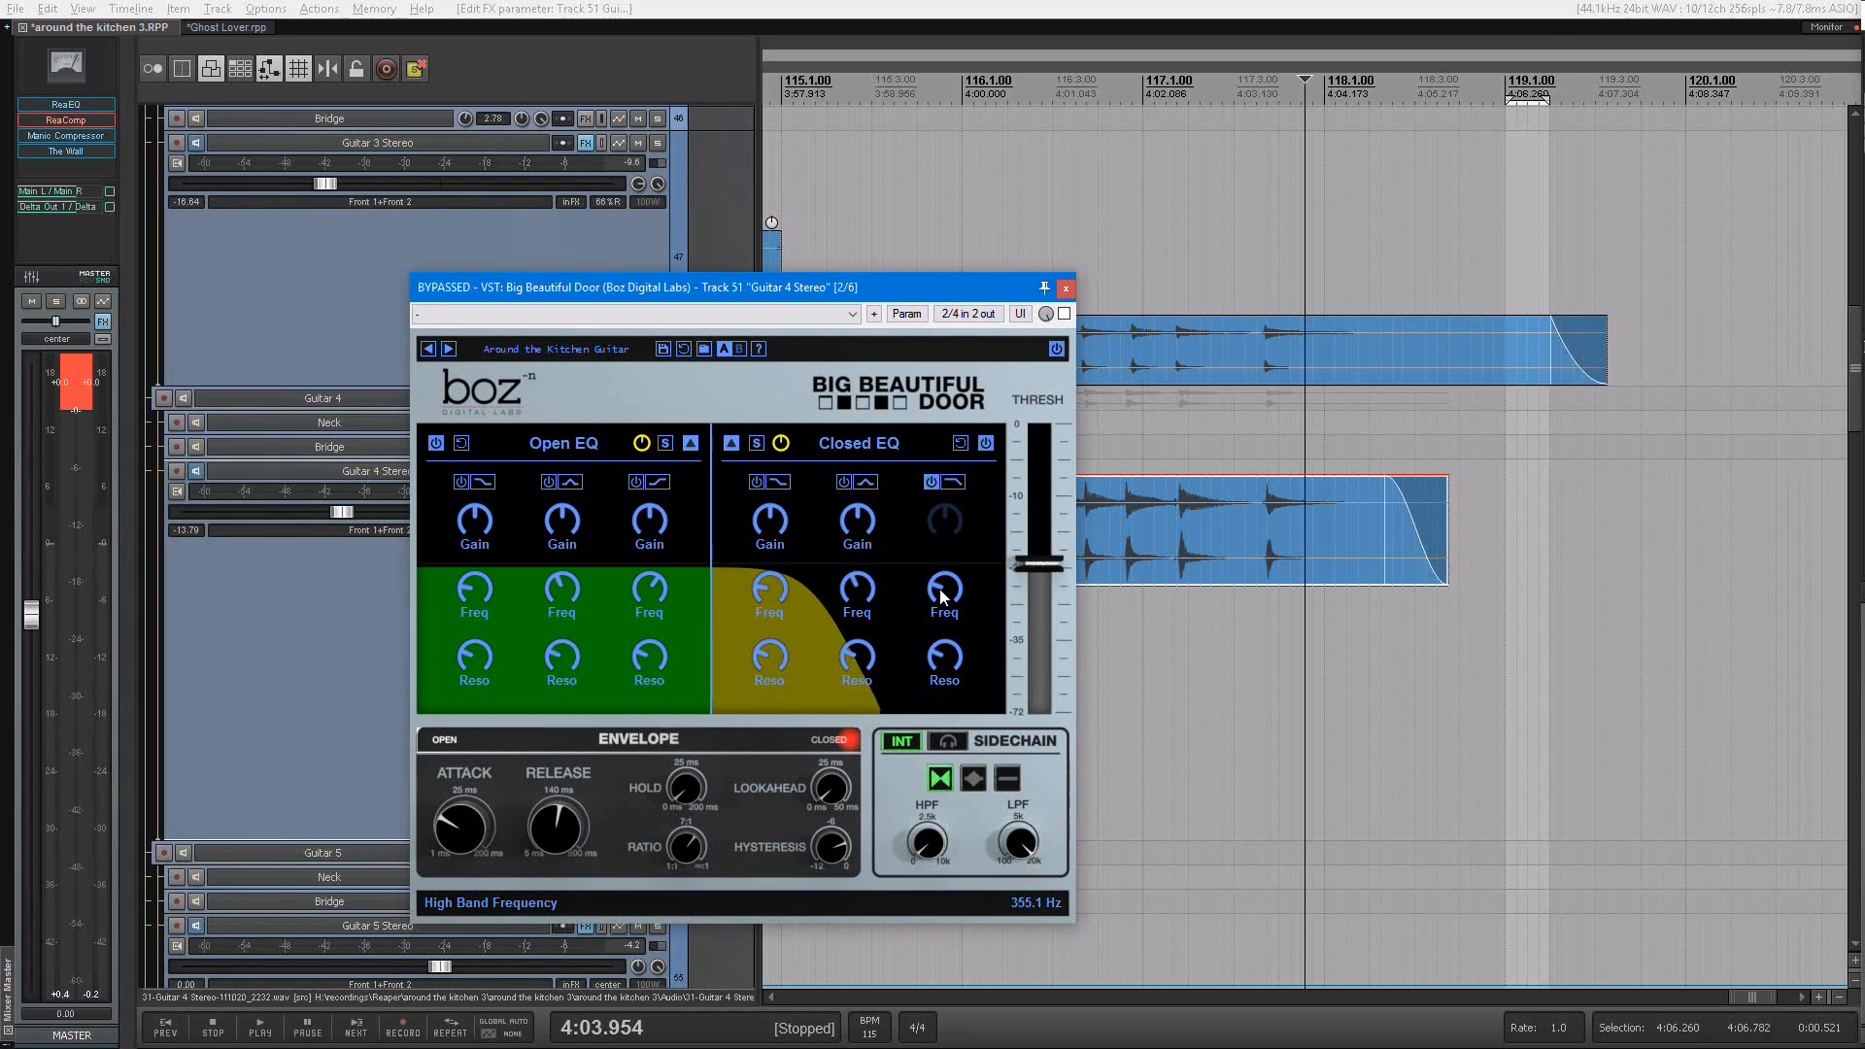
- Play the soloed Guitar 4 Stereo ending from 4:01.846 with Big Beautiful Door bypassed
left_click(1127, 377)
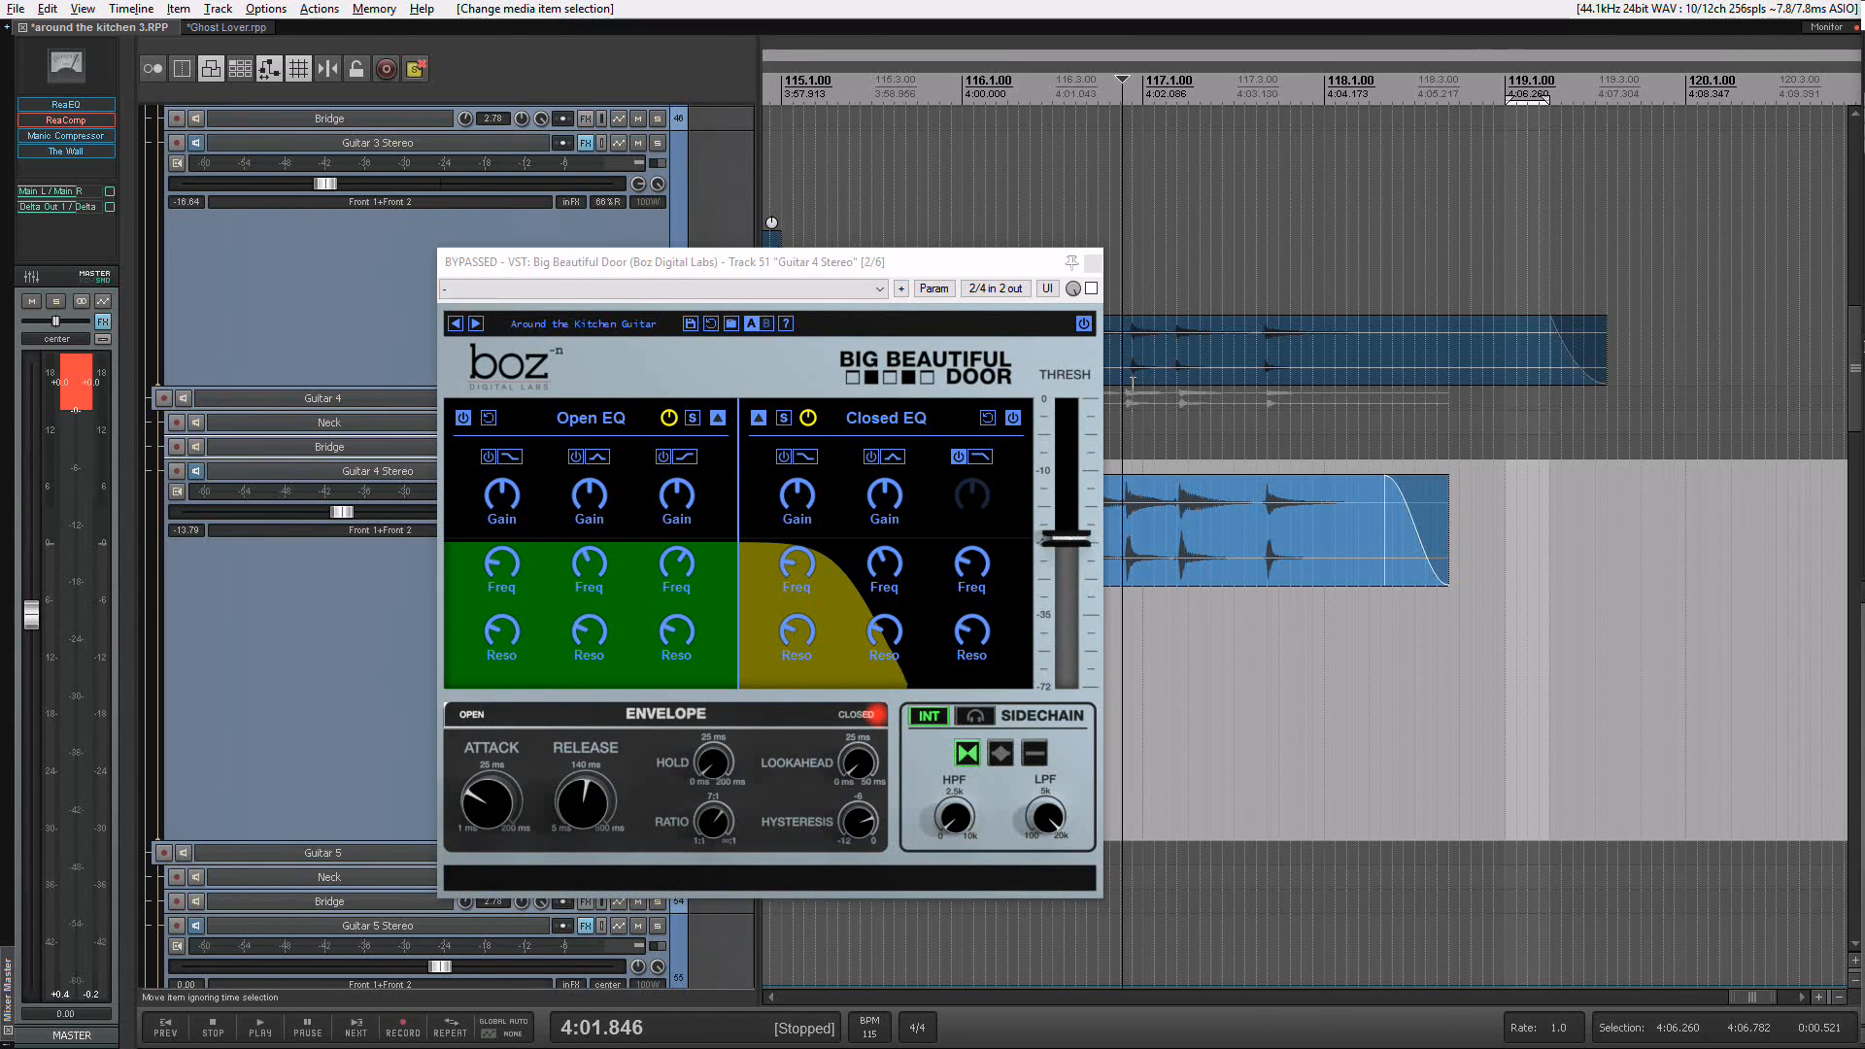
key("space")
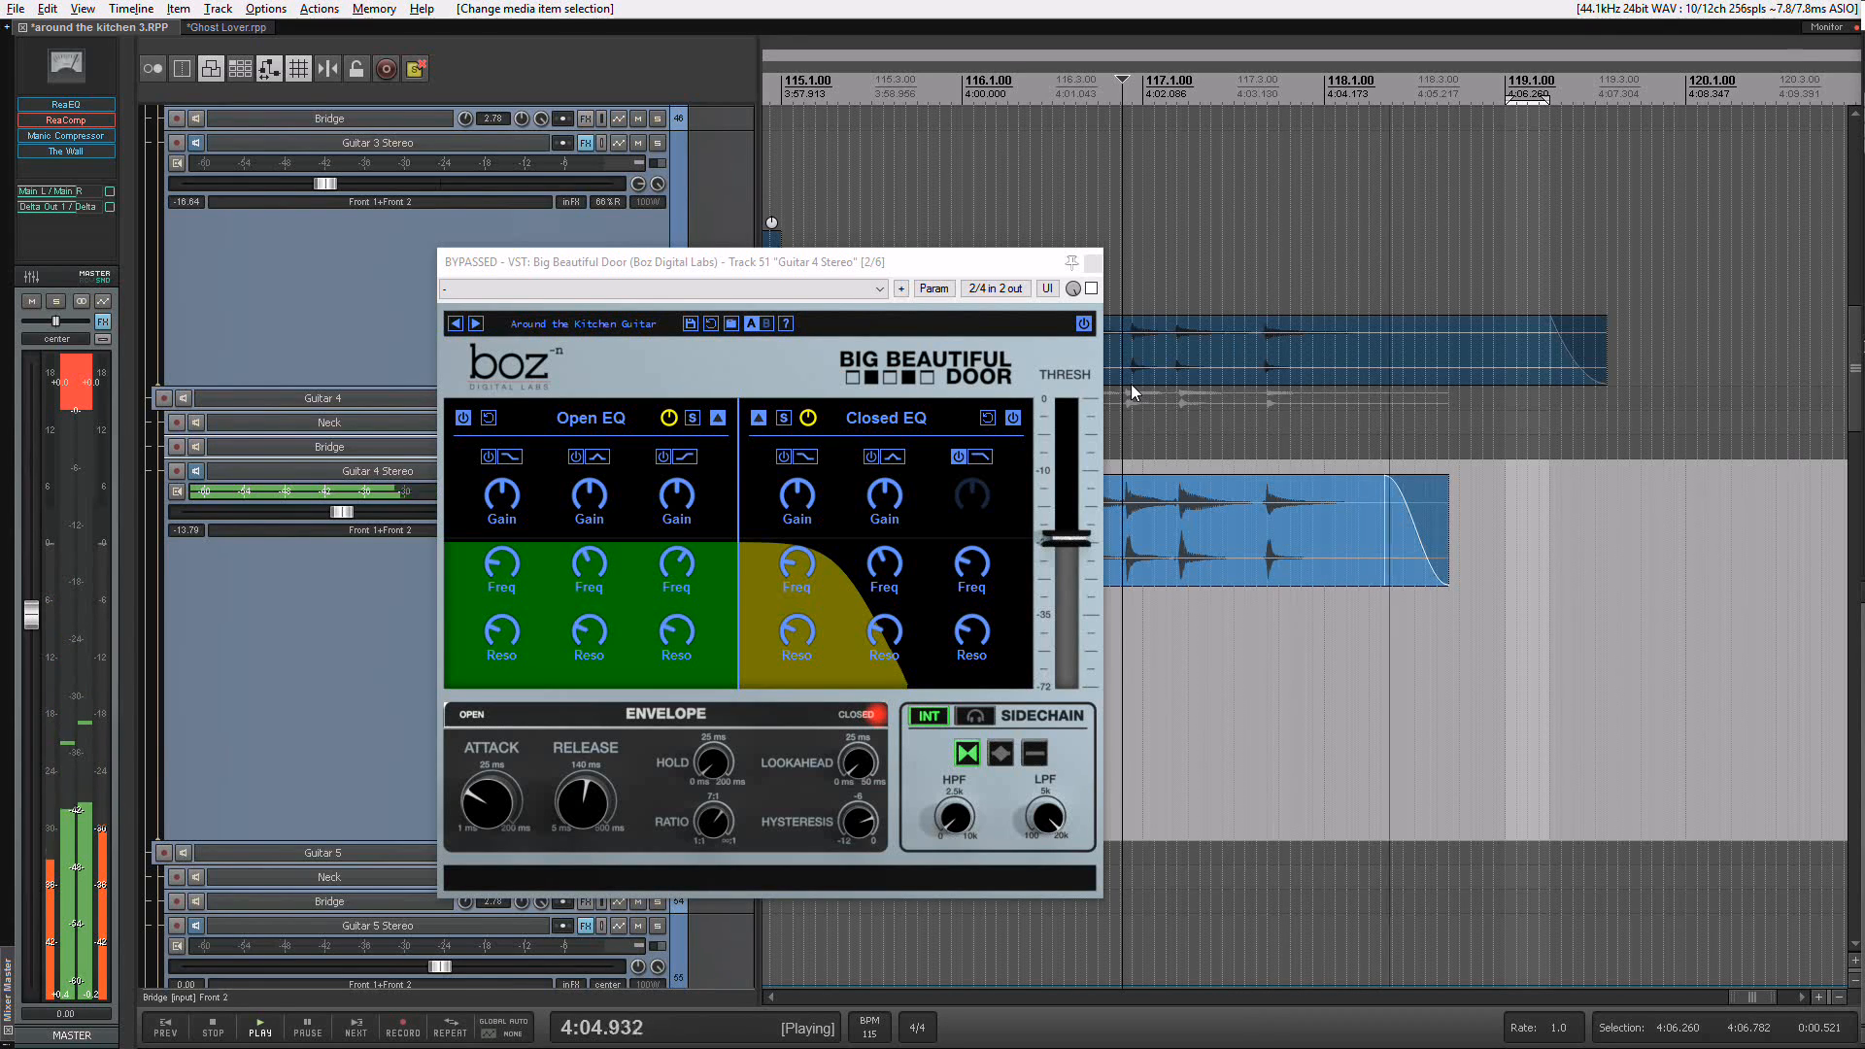
key("space")
- Enable Big Beautiful Door on Guitar 4 Stereo and play the ending again from 4:01.846
left_click(1092, 288)
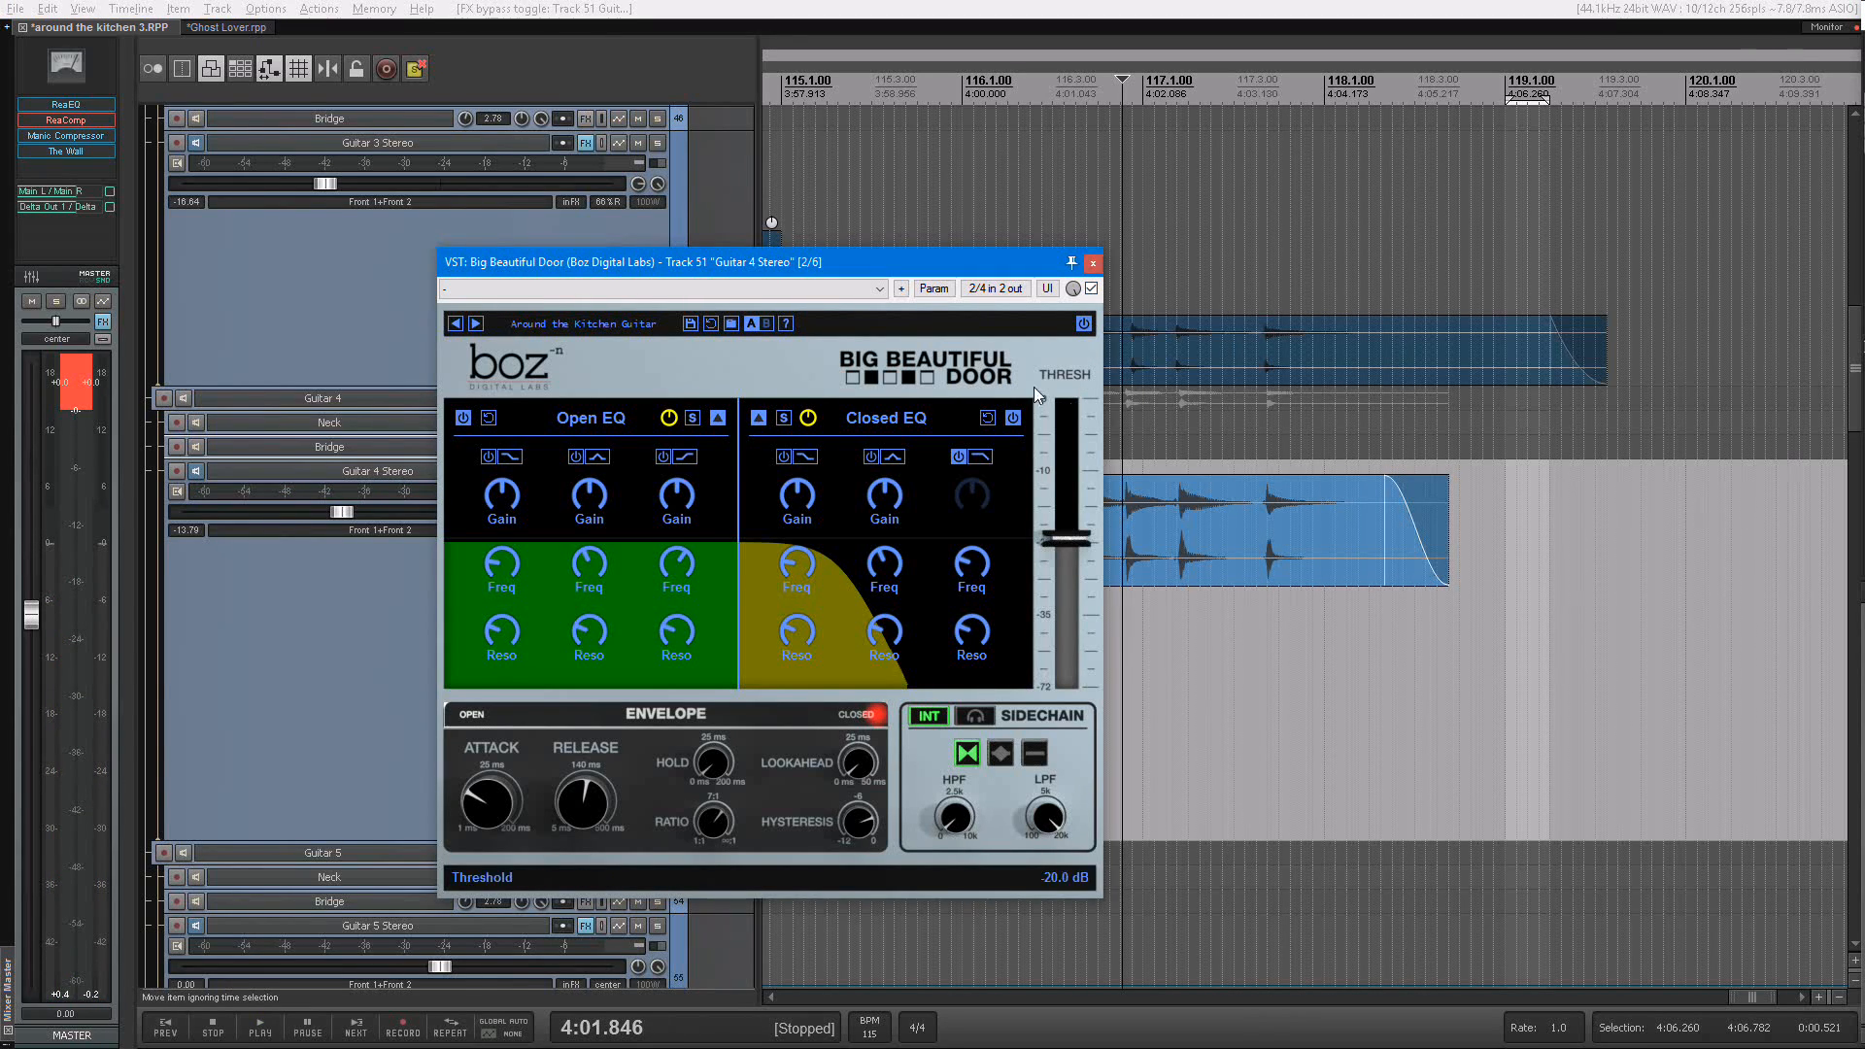
key("space")
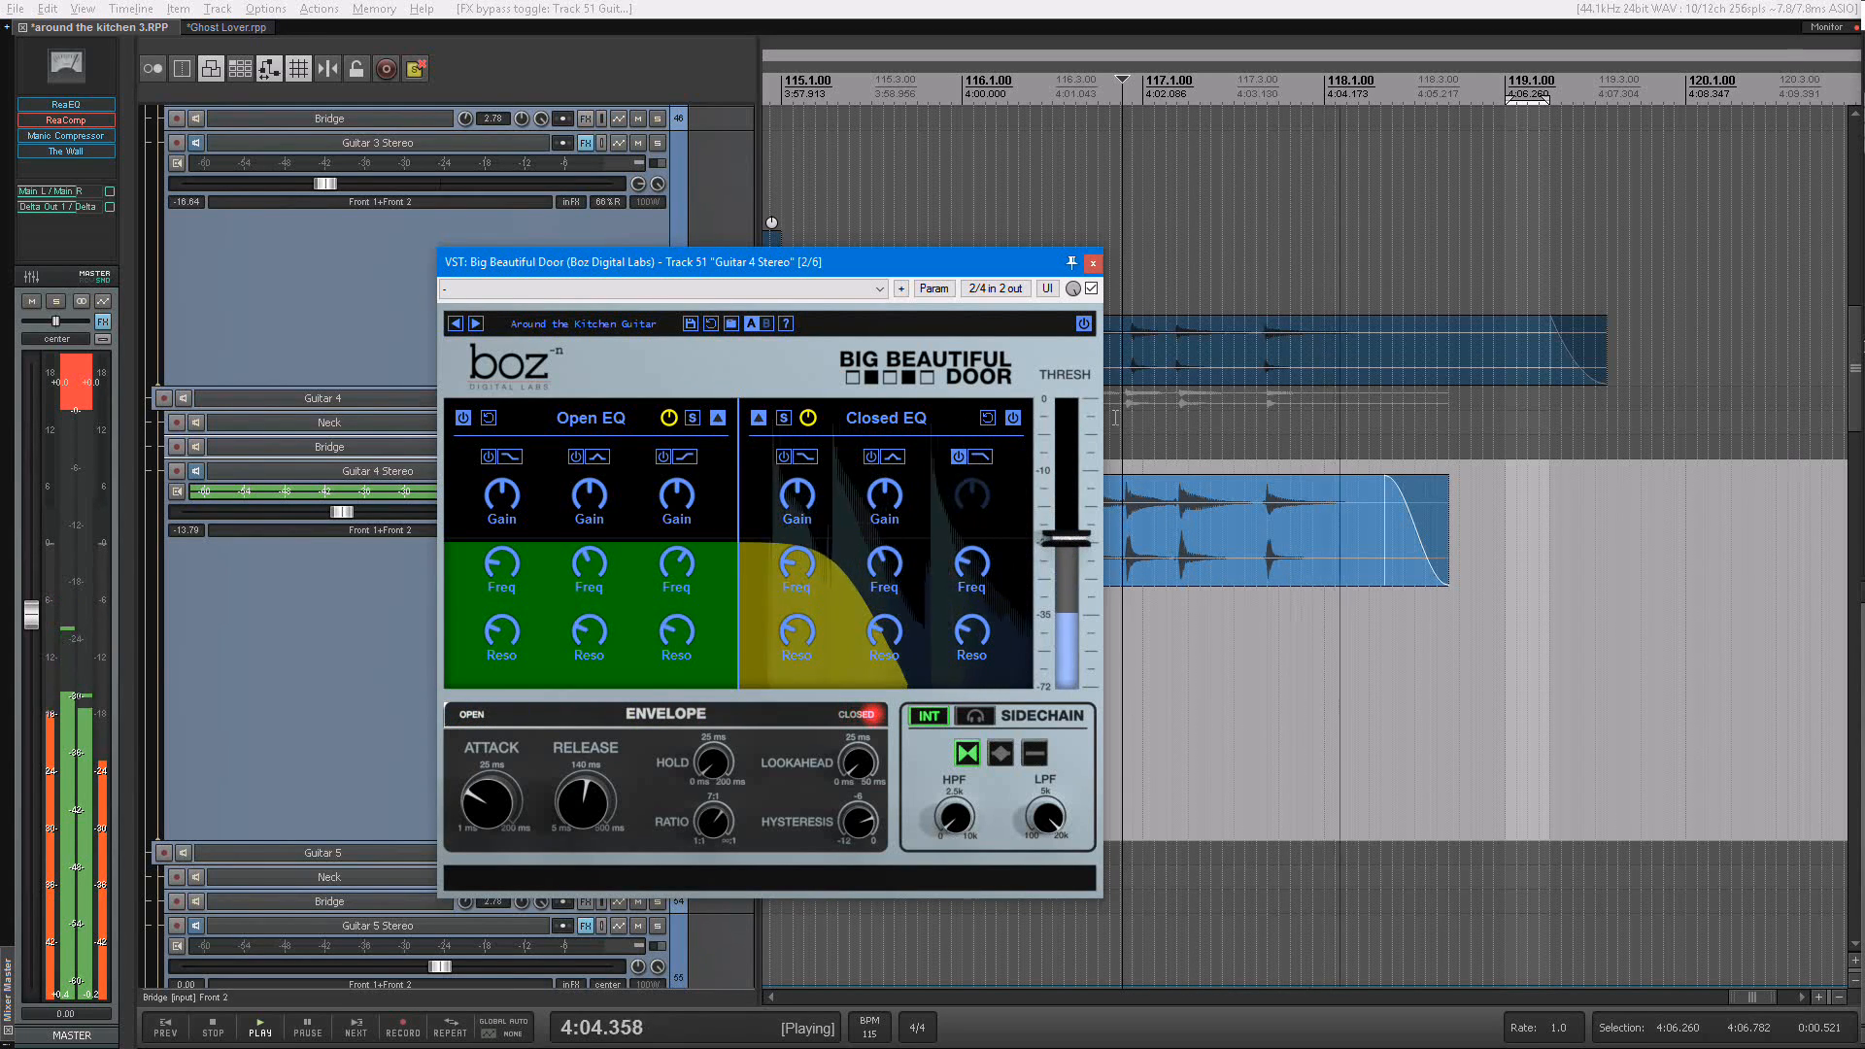
key("space")
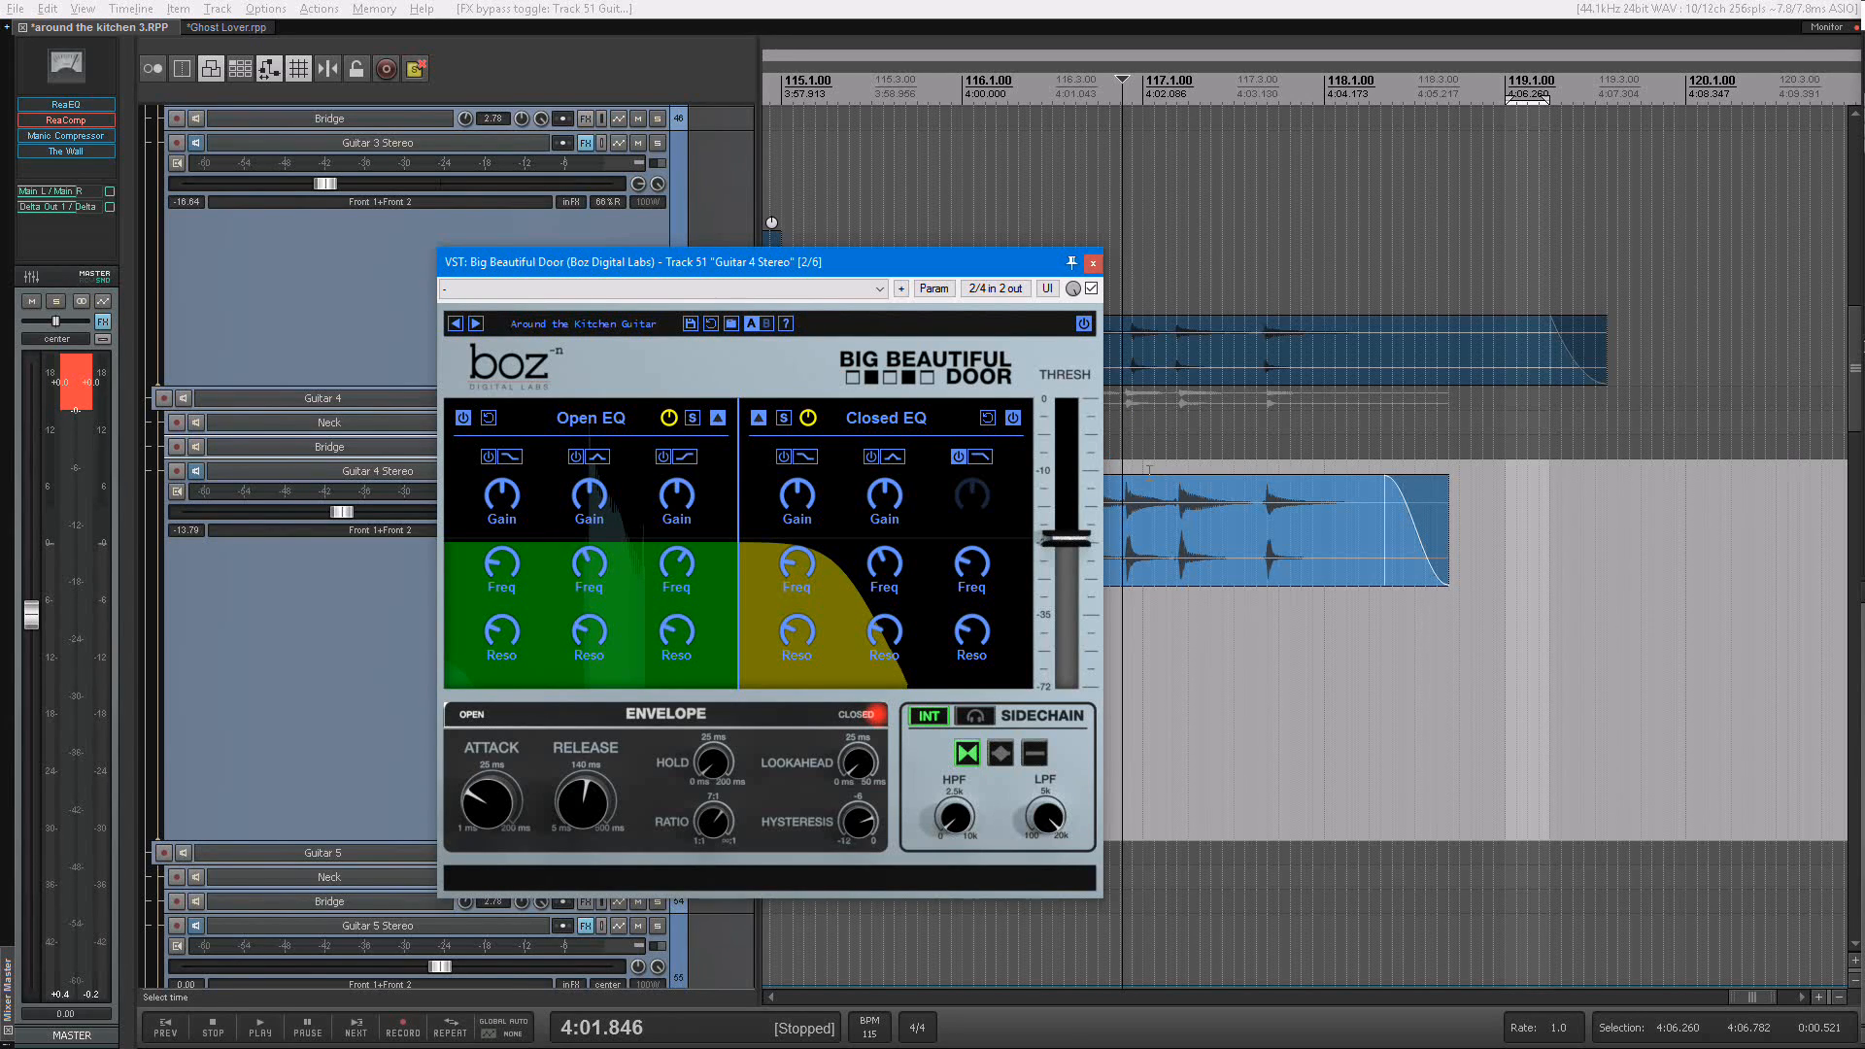
- Lower the Ratio in the plugin's Envelope section
scroll(985, 581, "down", 5)
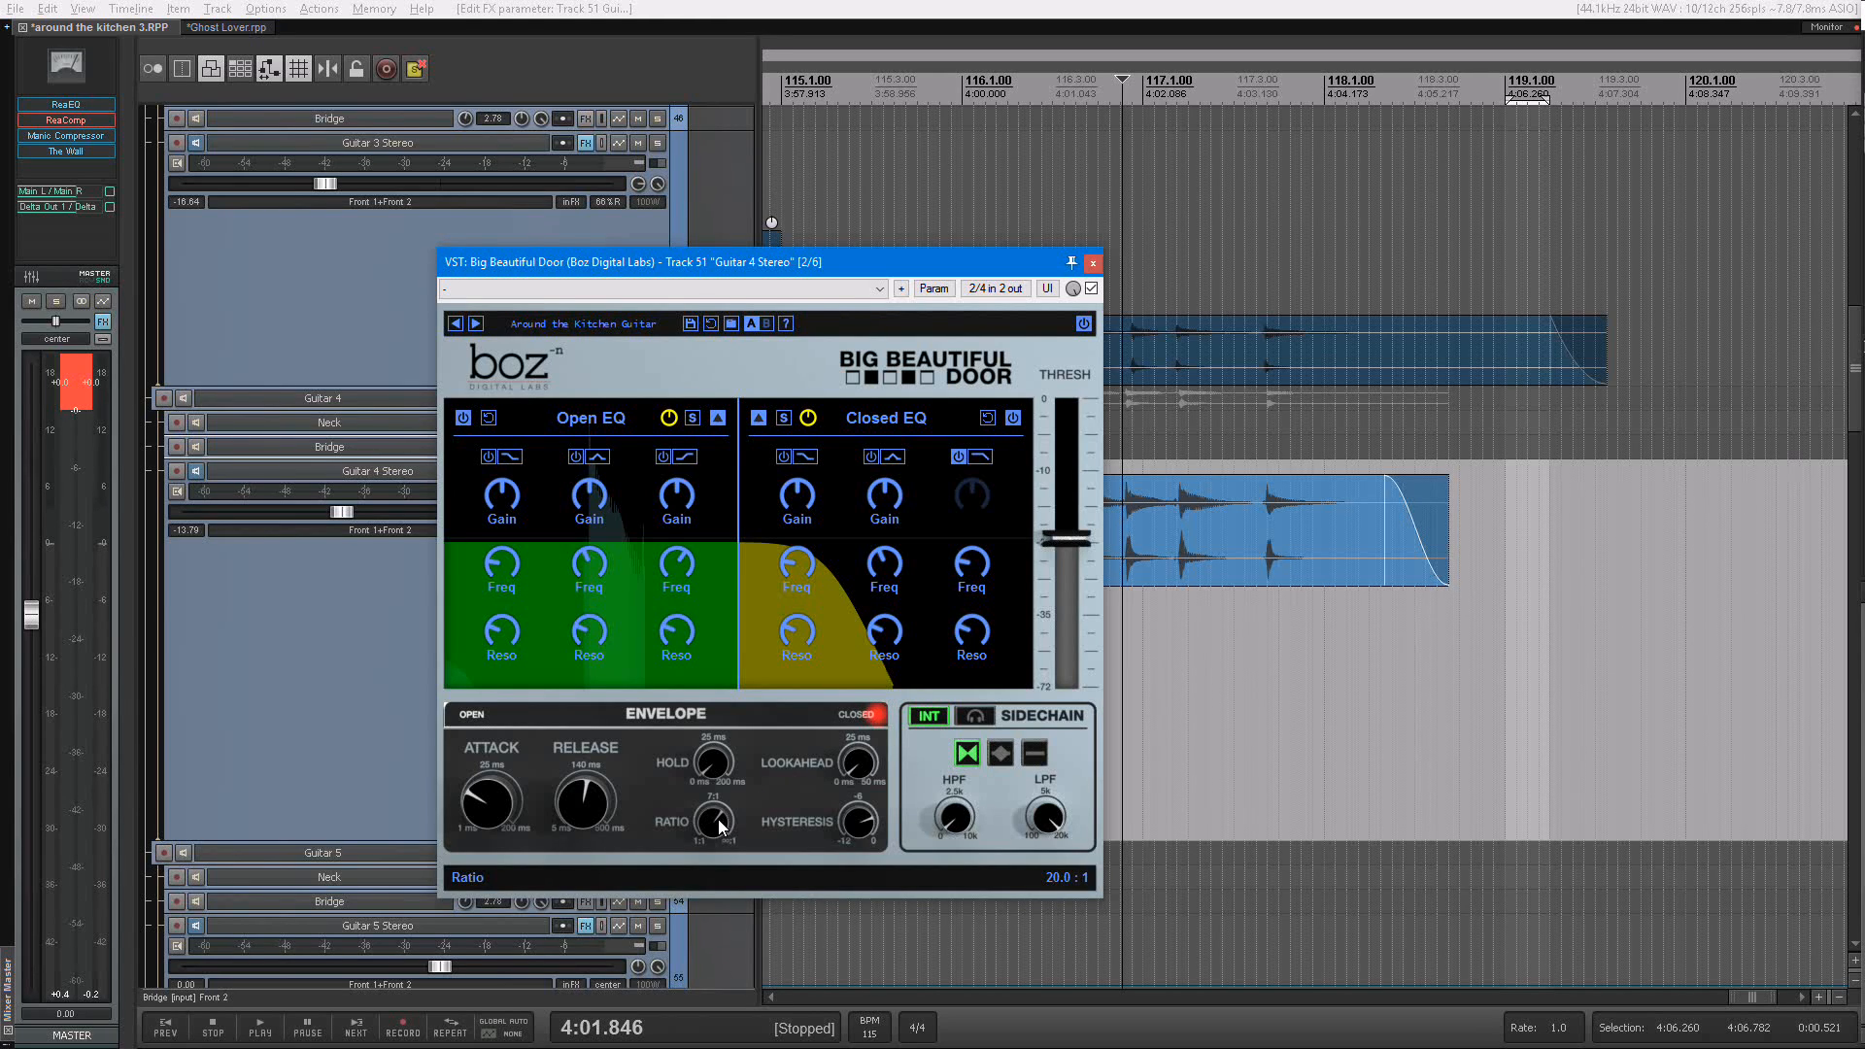
left_click_drag(720, 825, 720, 853)
left_click_drag(715, 881, 718, 883)
- Switch off the Open EQ and collapse its controls to the level graph, playing the ending to watch the gate's response
left_click(468, 418)
left_click(718, 418)
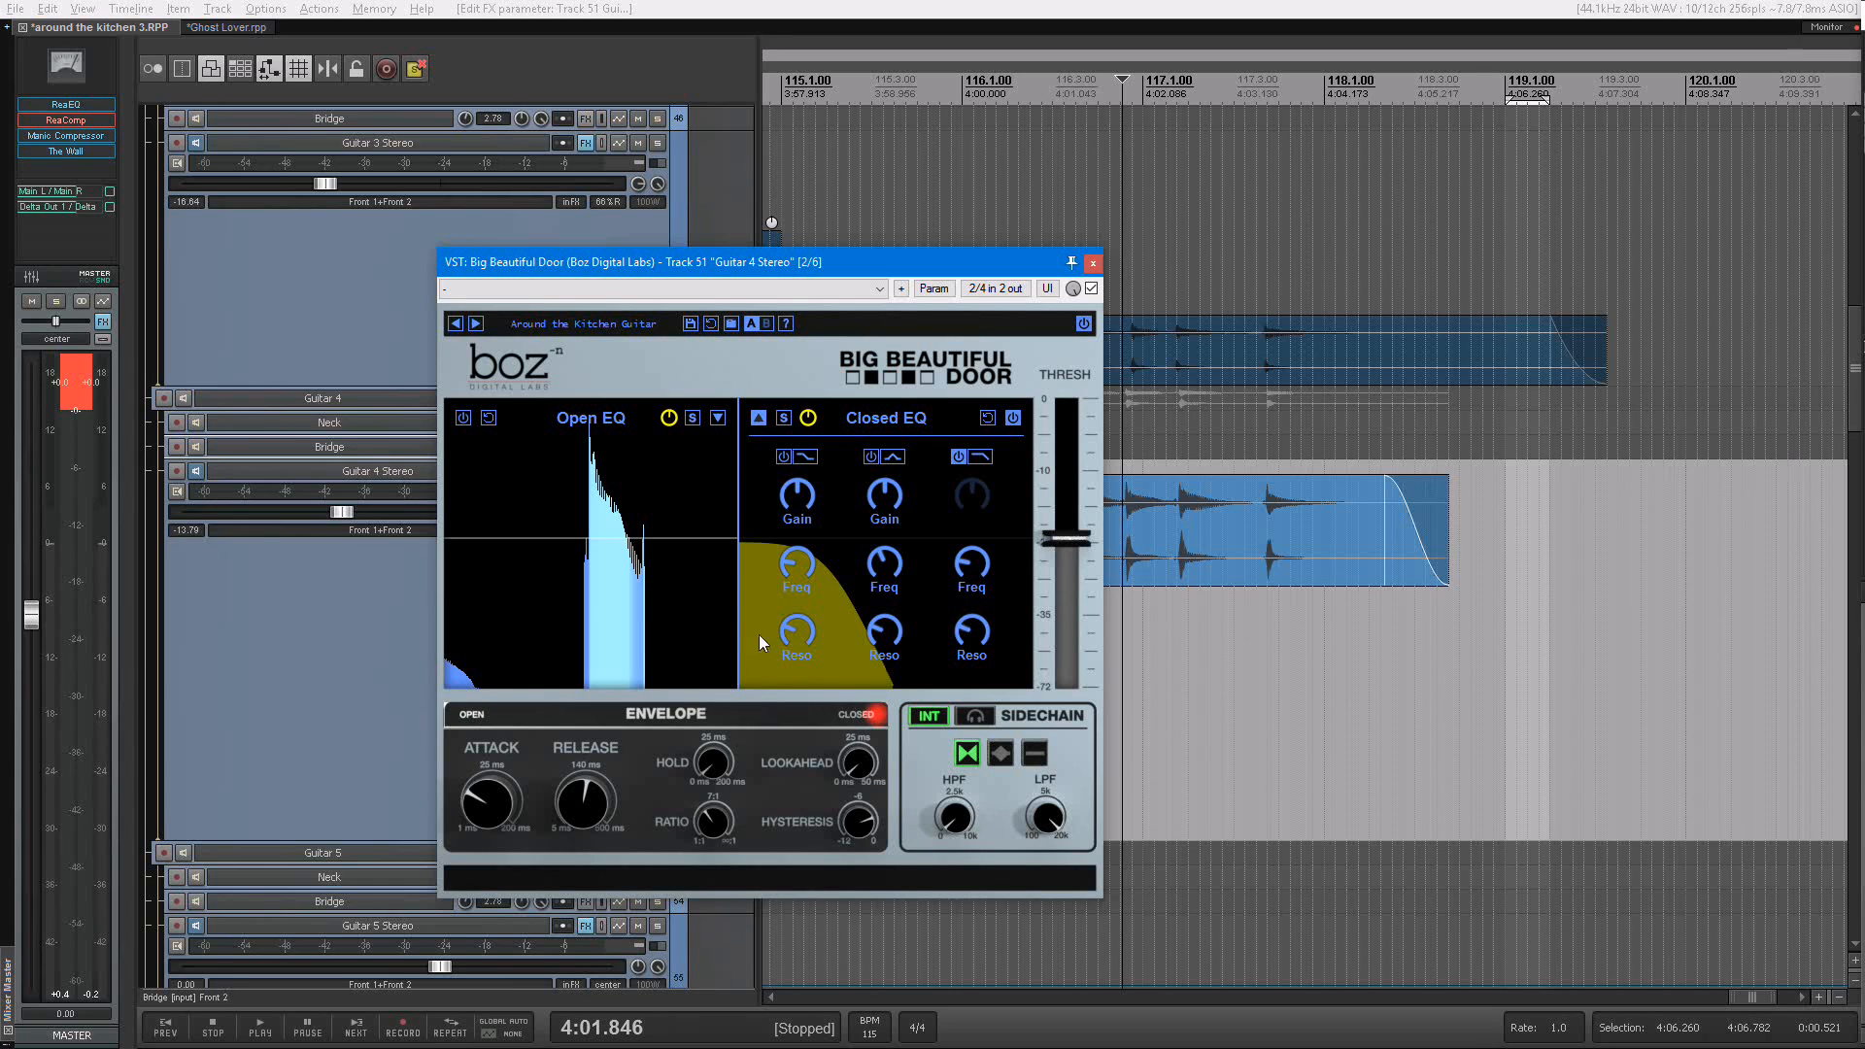
key("space")
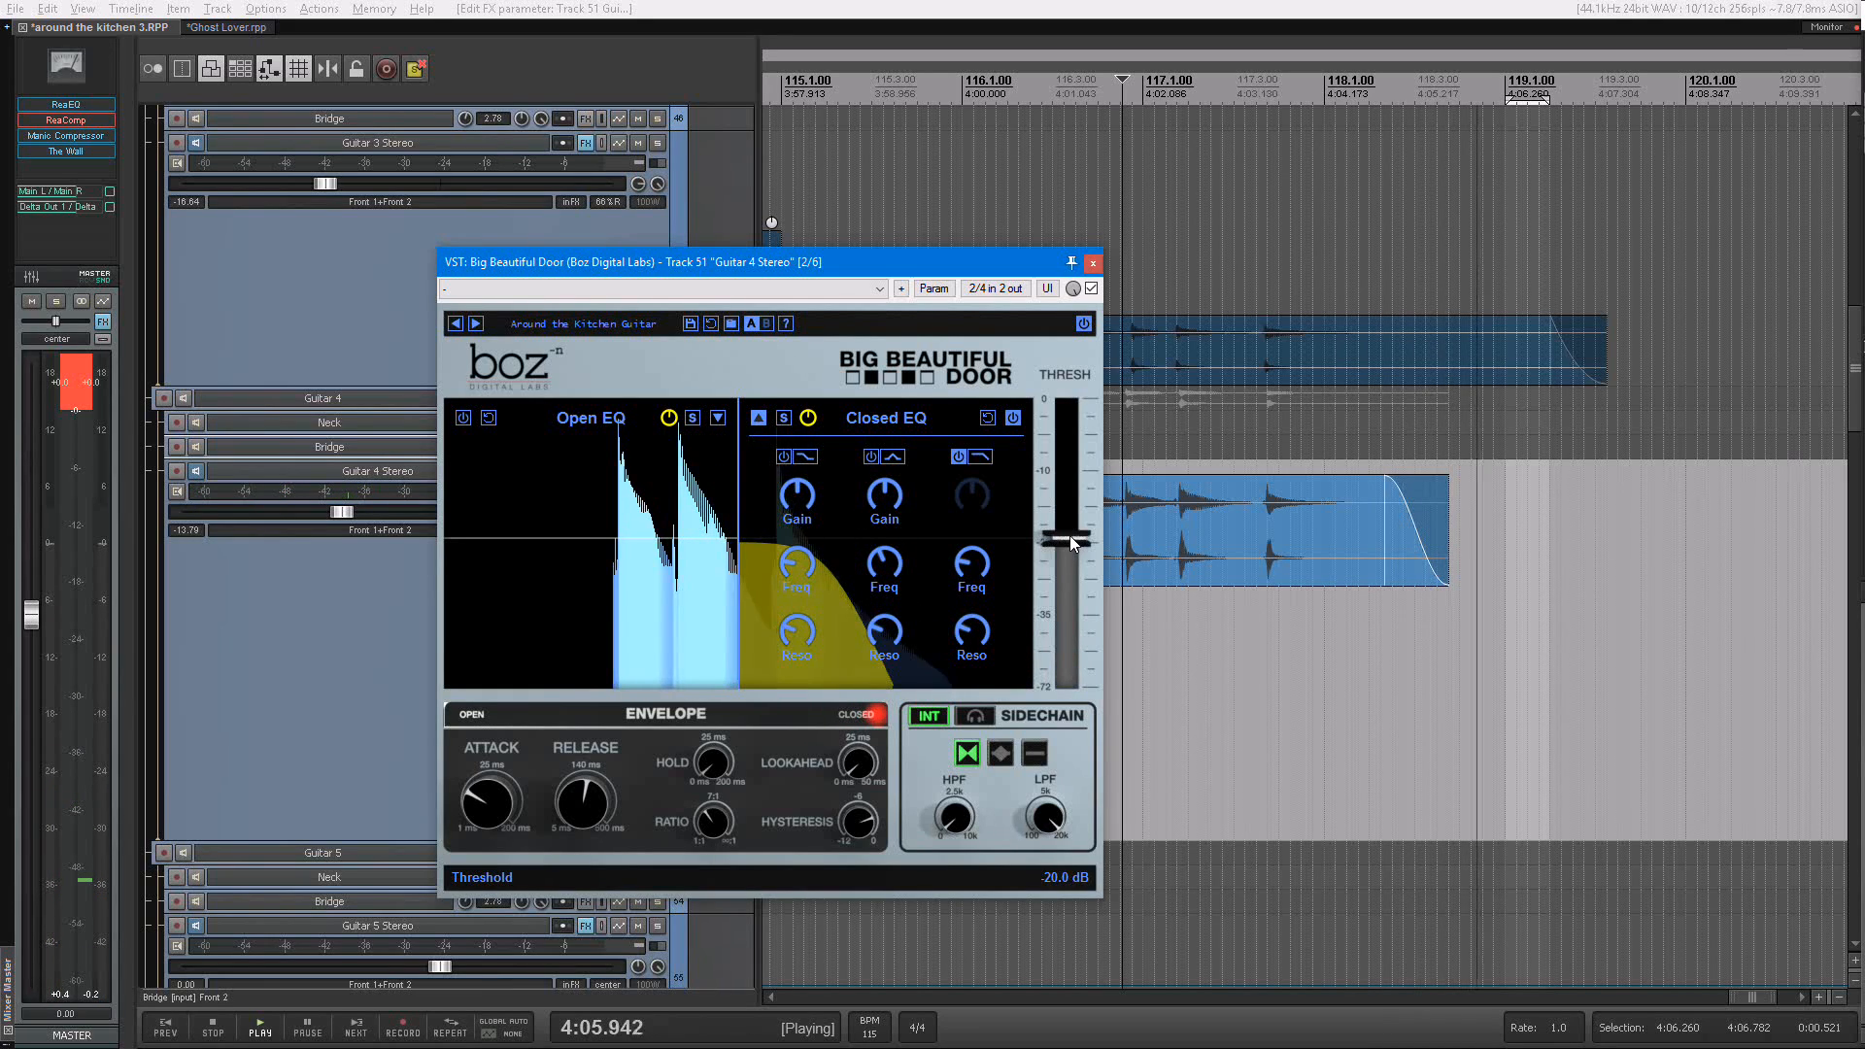
key("space")
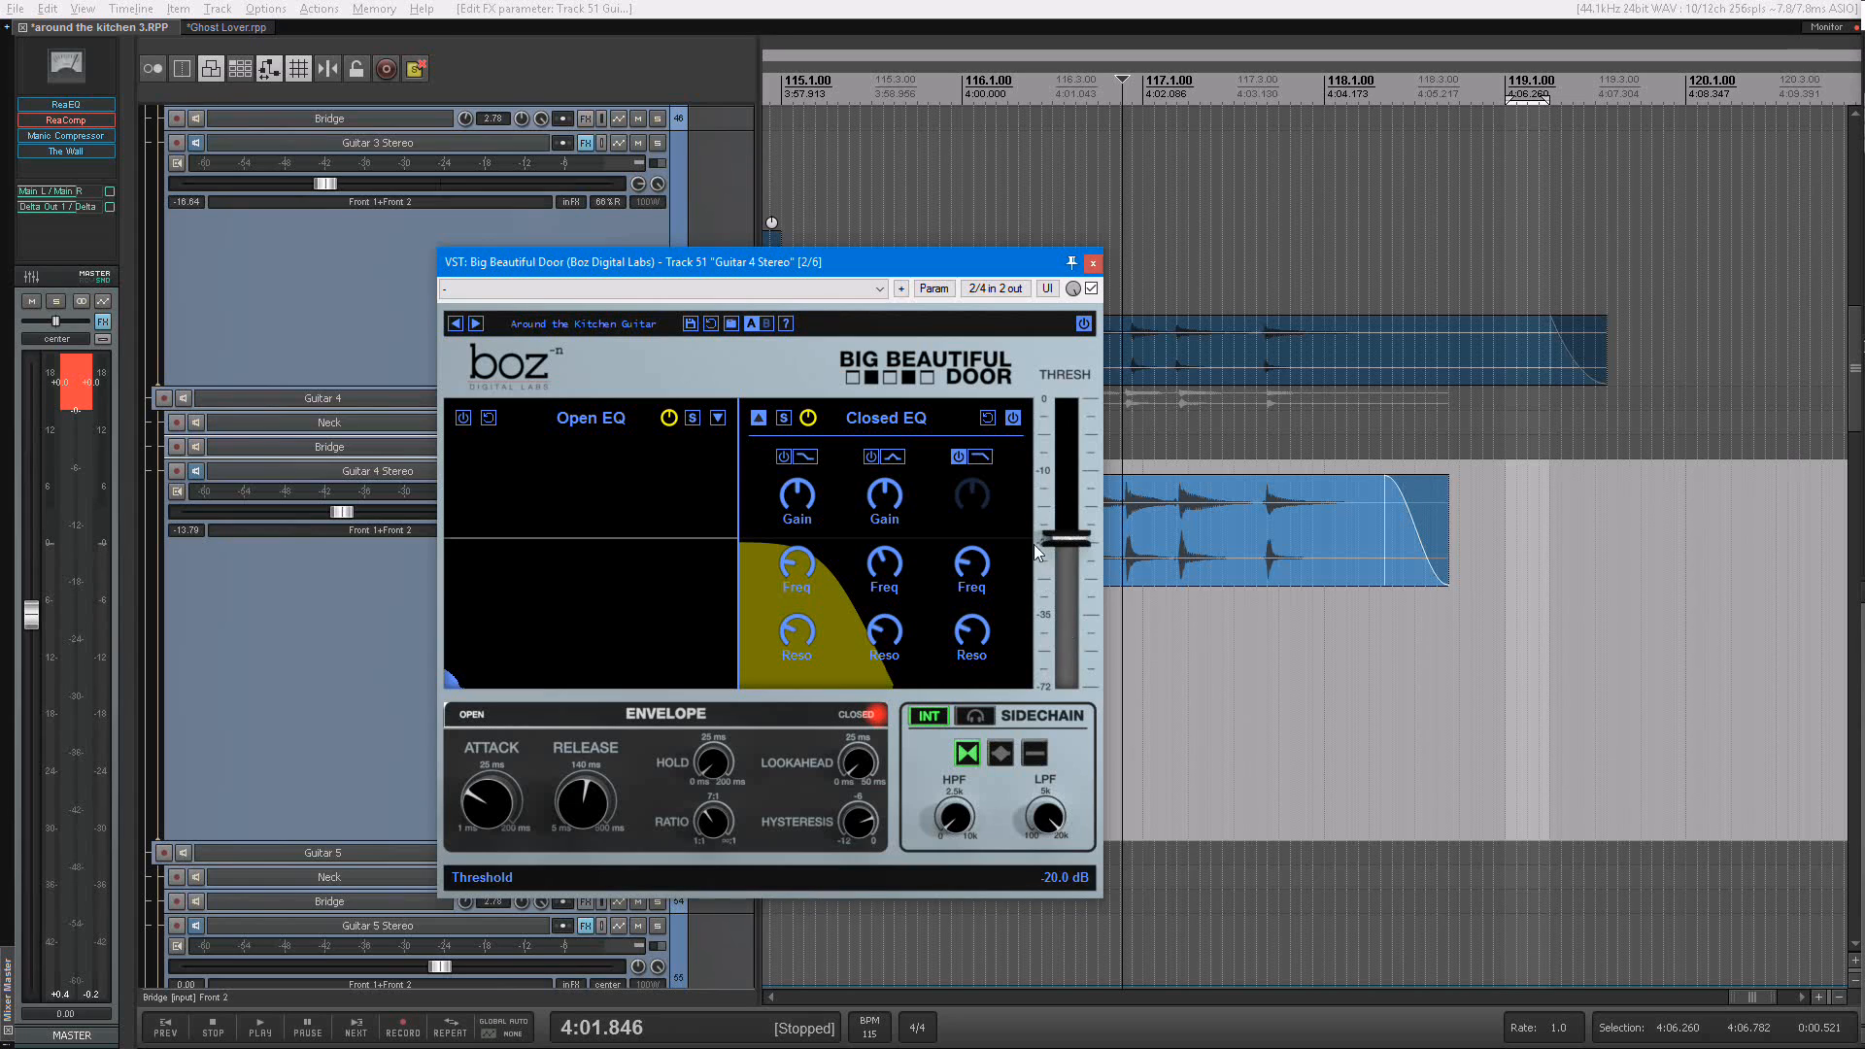
- Raise the Closed EQ section's gain and play the guitar ending to hear the change
left_click_drag(807, 424, 799, 375)
key("space")
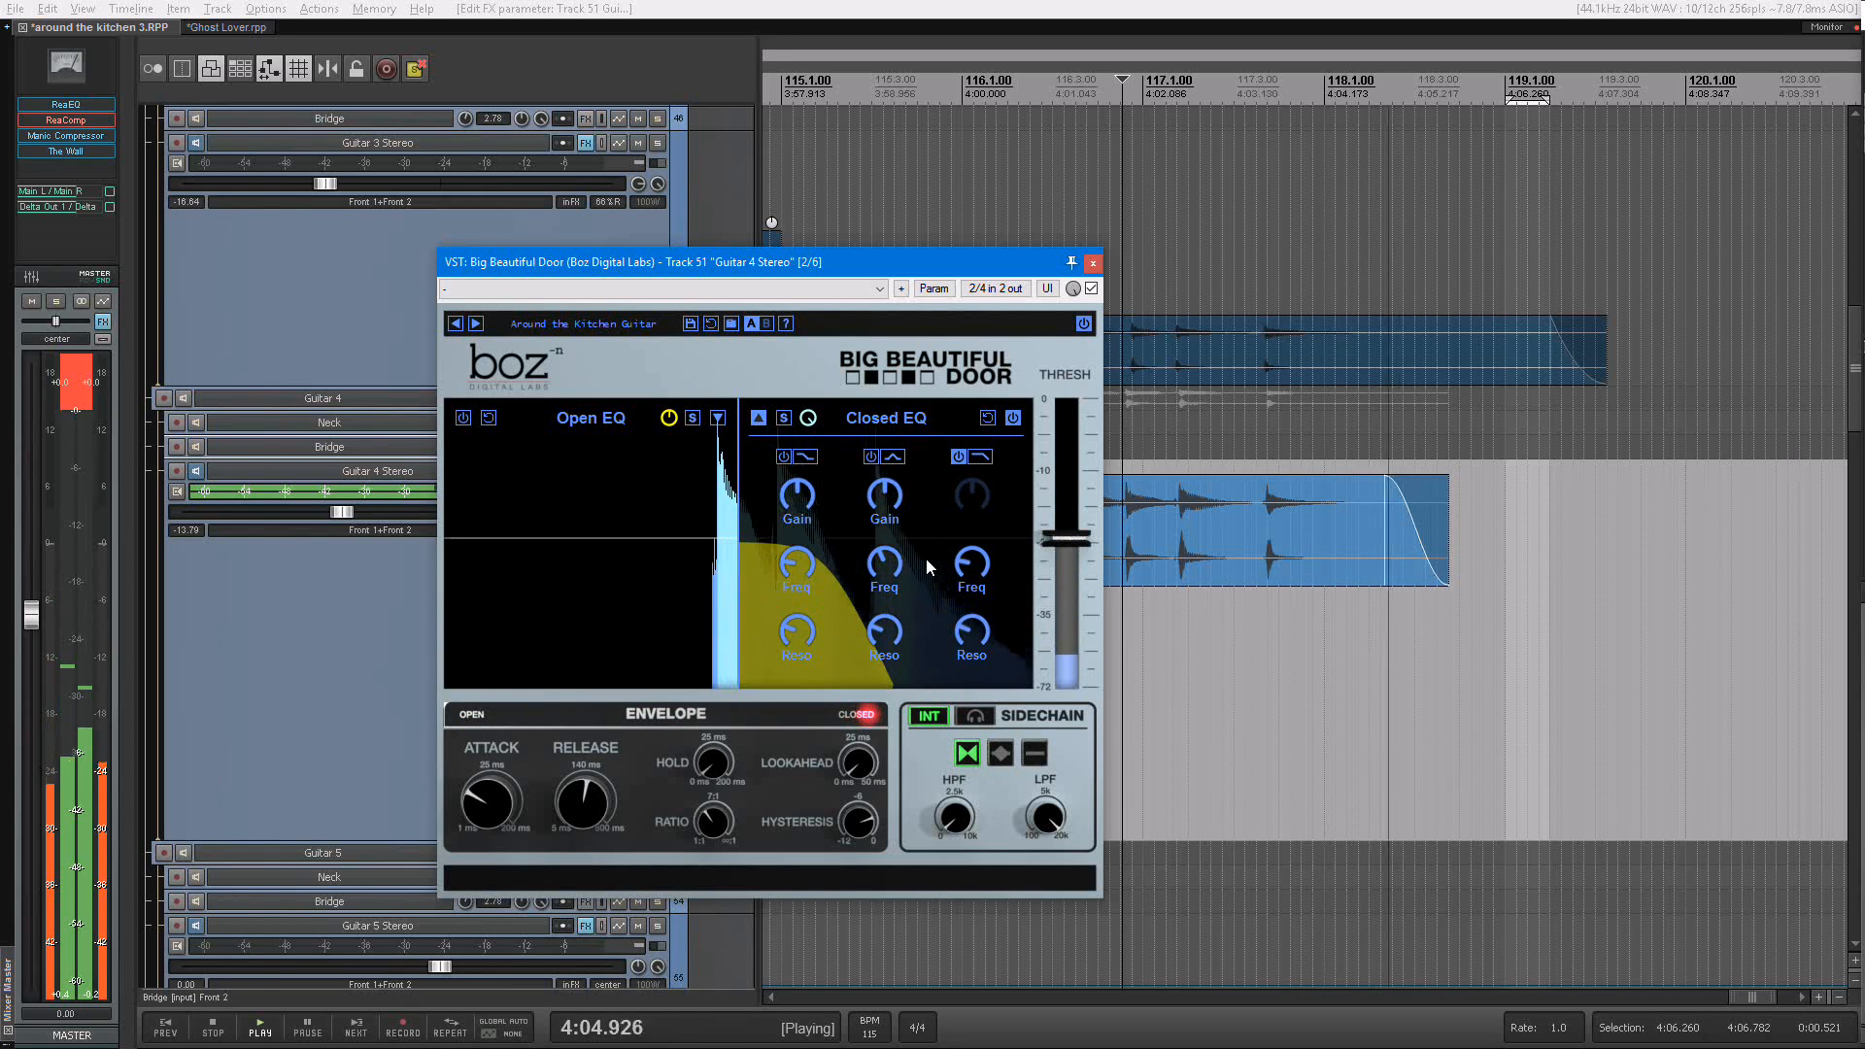
key("space")
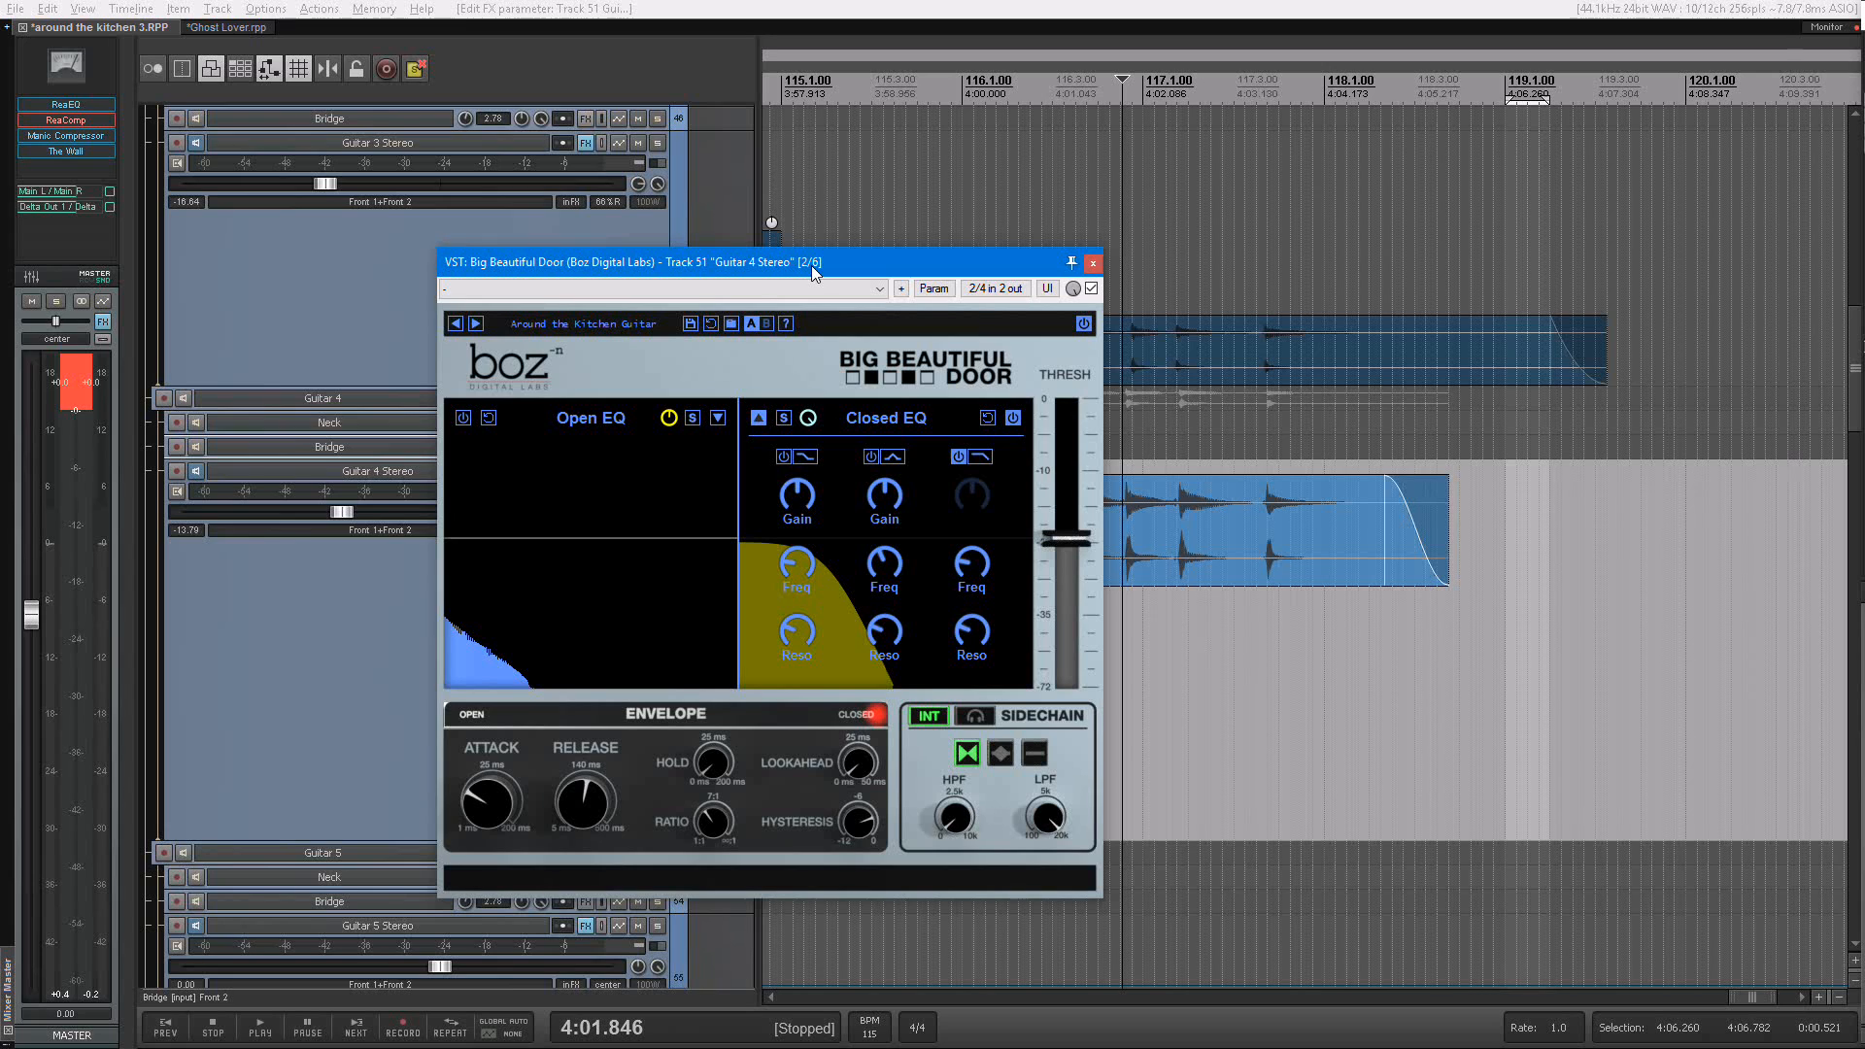
- Compare the Guitar 4 Stereo ending with Big Beautiful Door bypassed and with it enabled again
left_click(1092, 289)
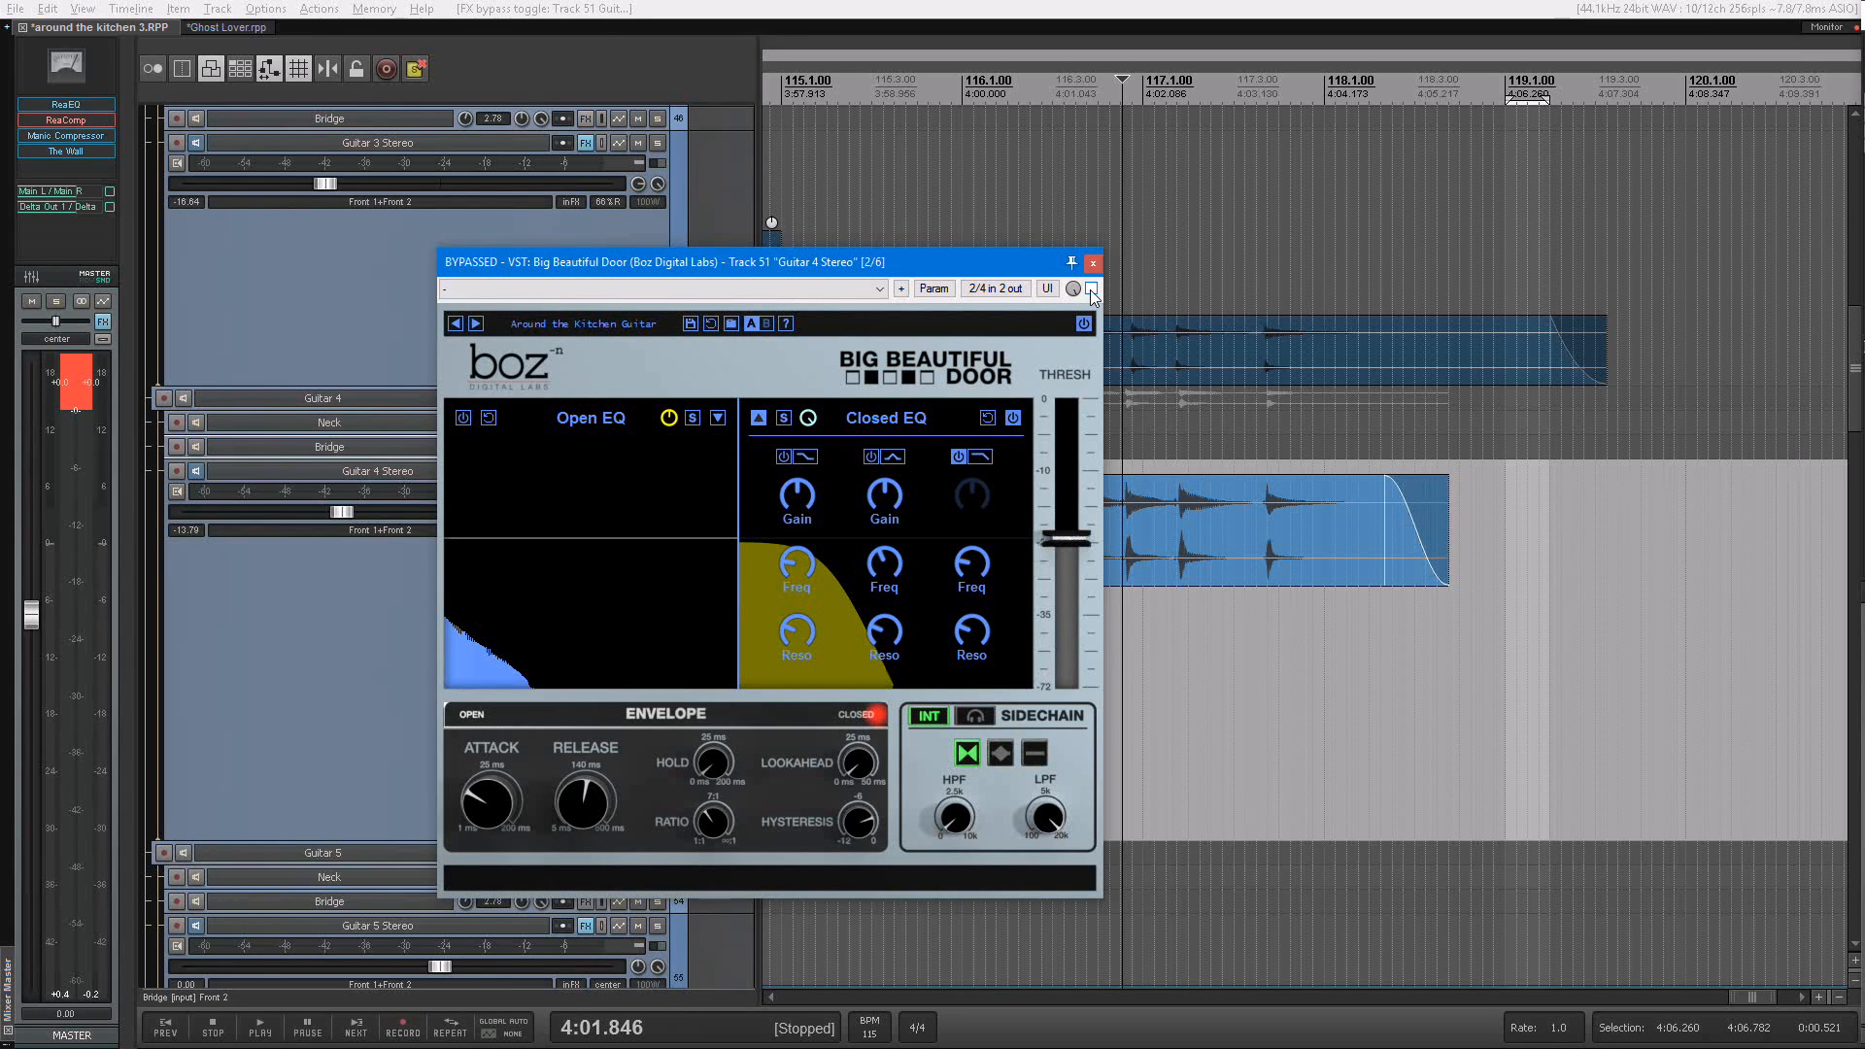
key("space")
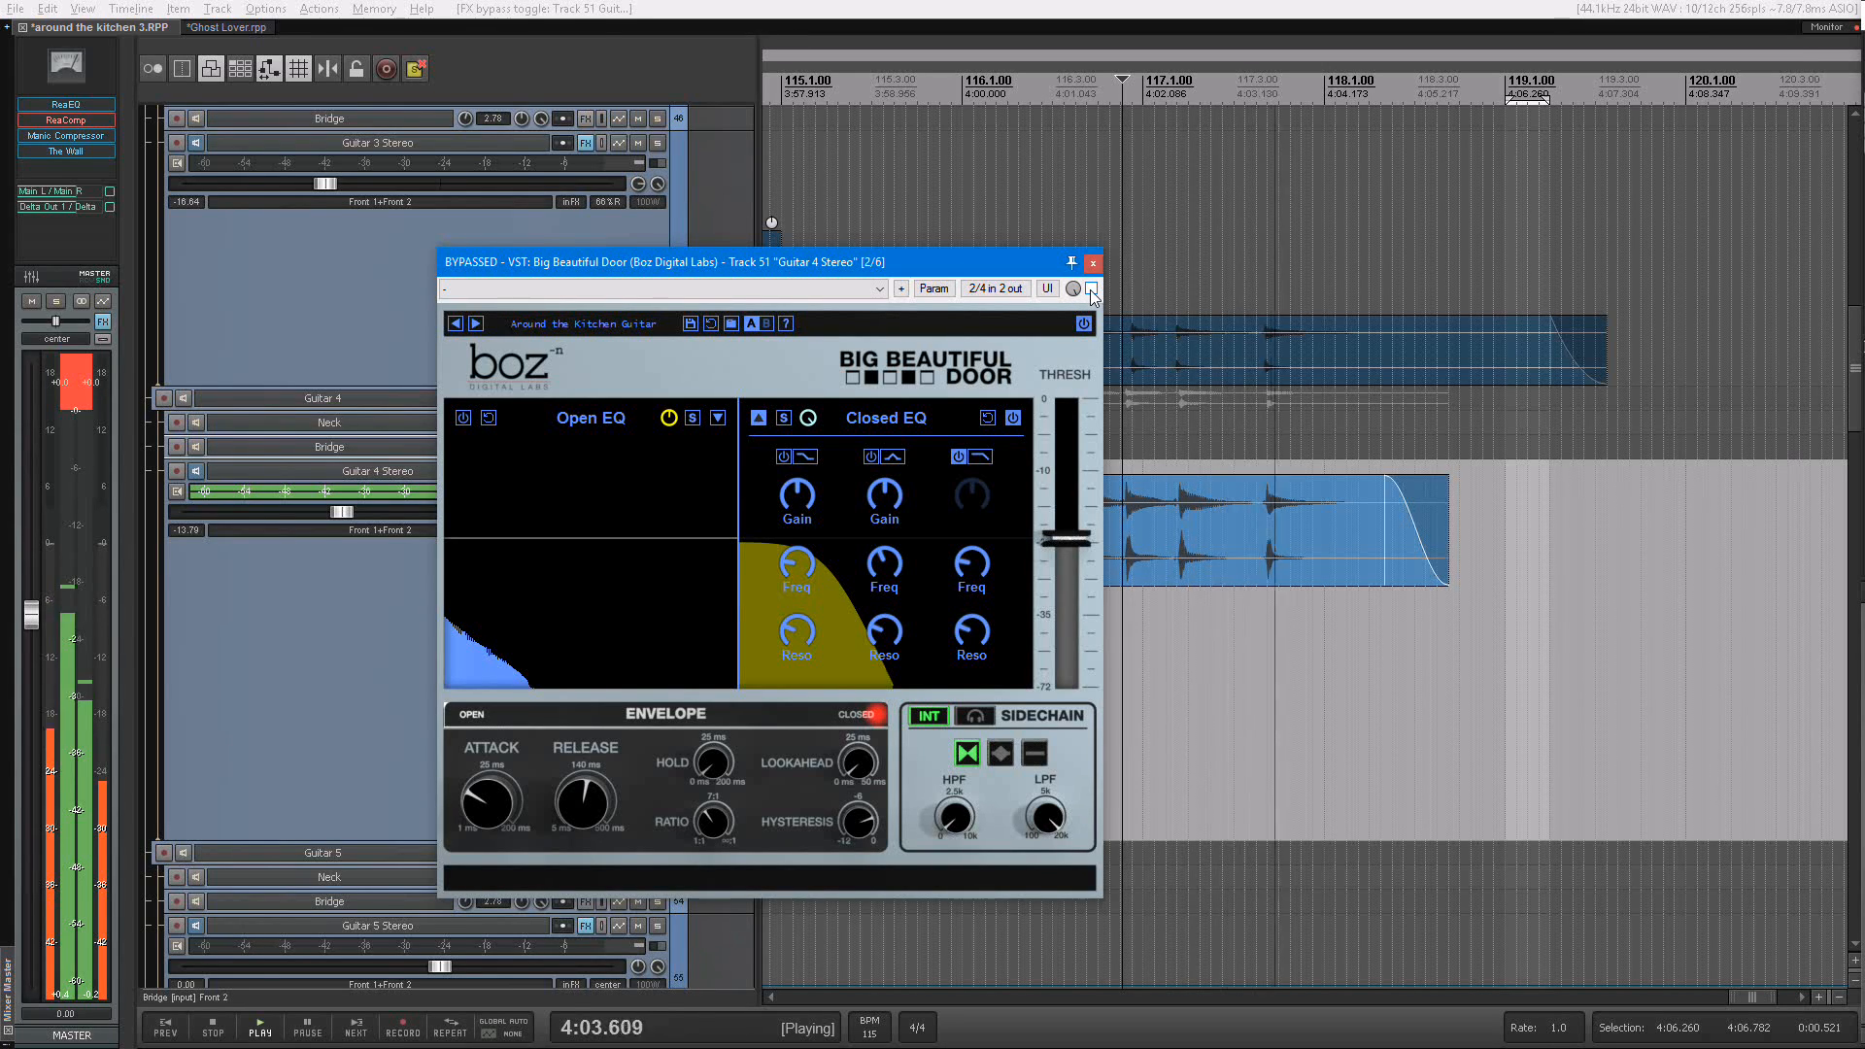
key("space")
left_click(1092, 289)
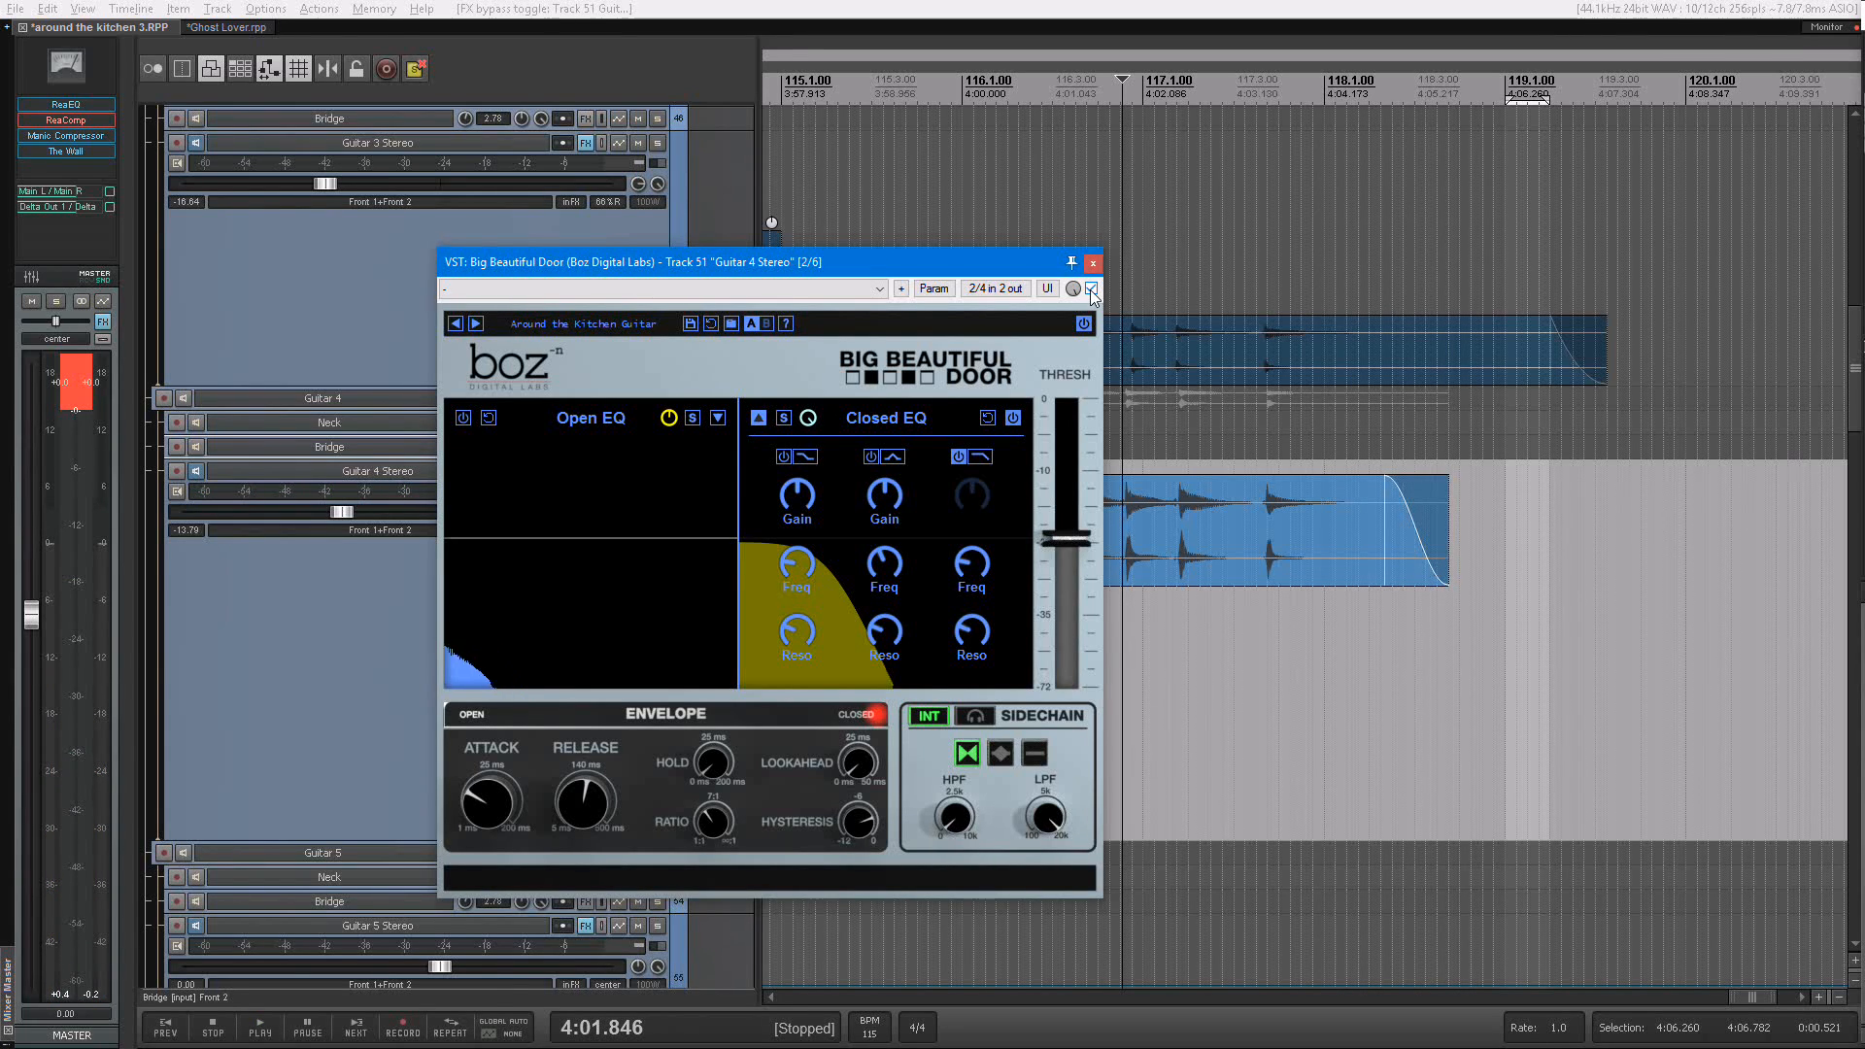
key("space")
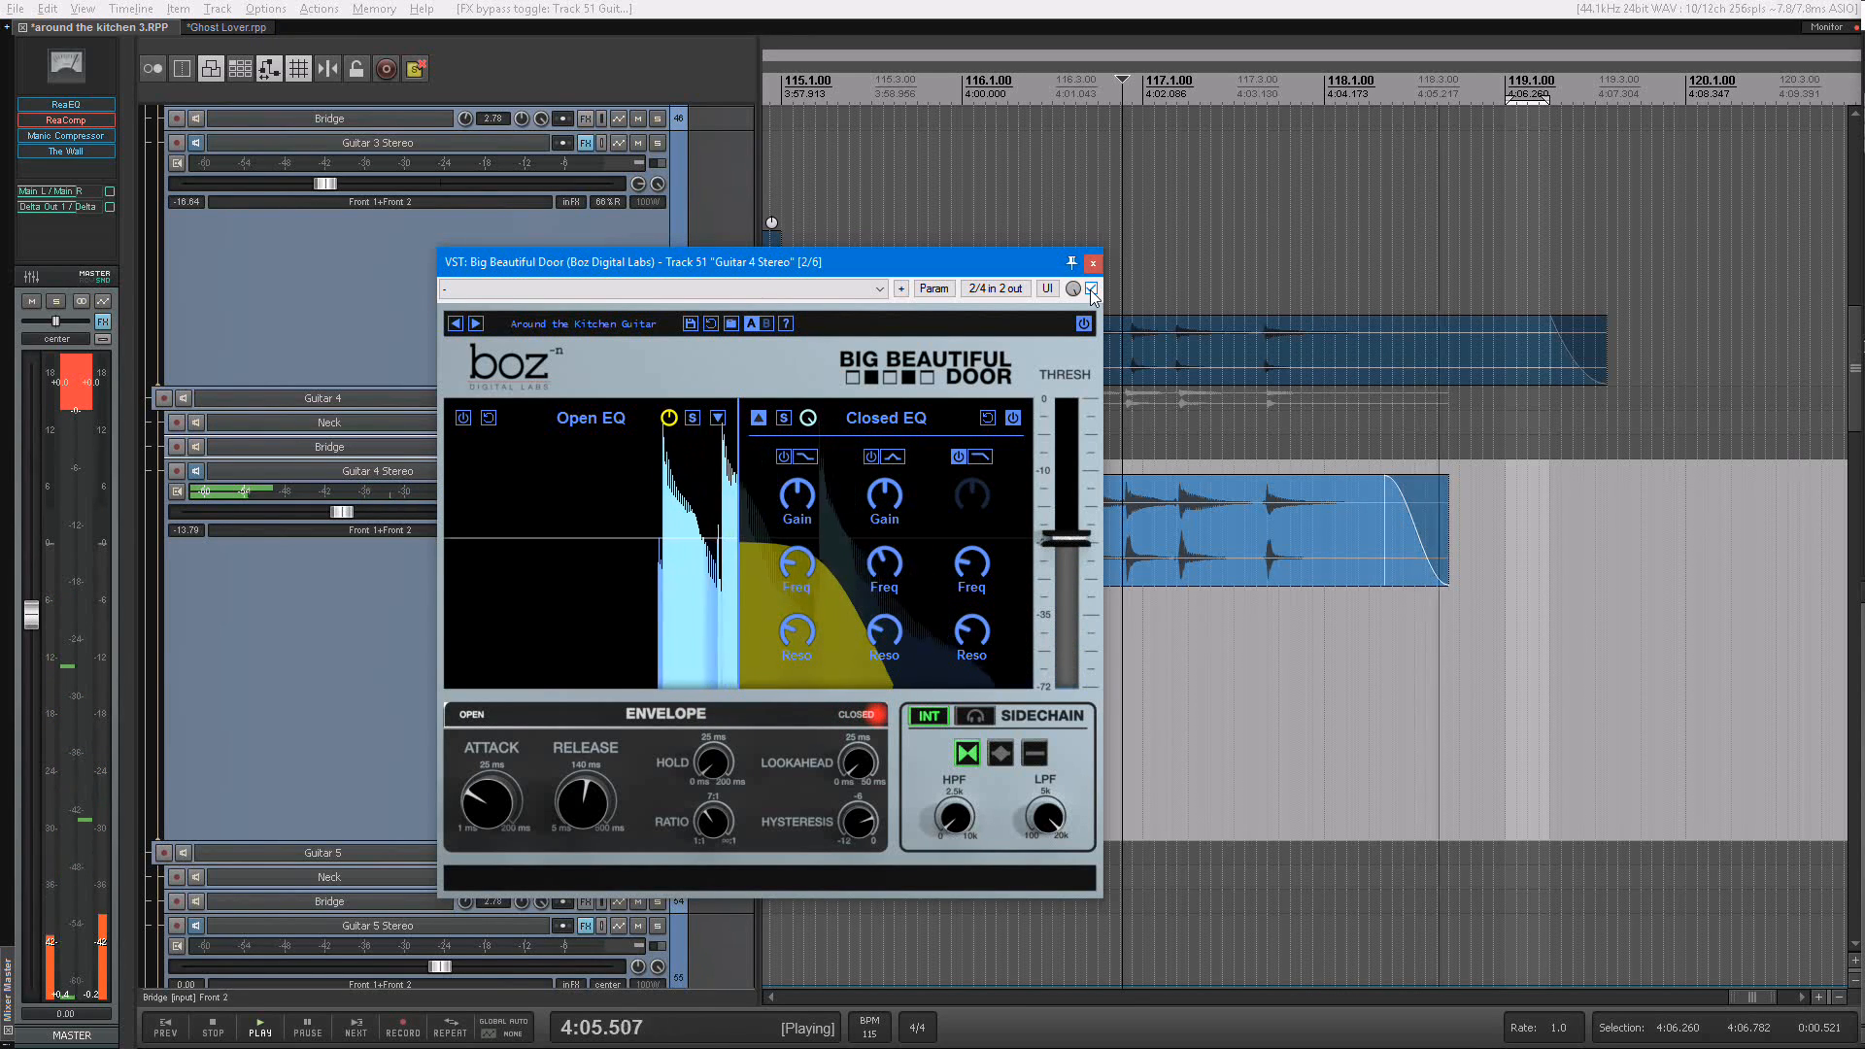
key("space")
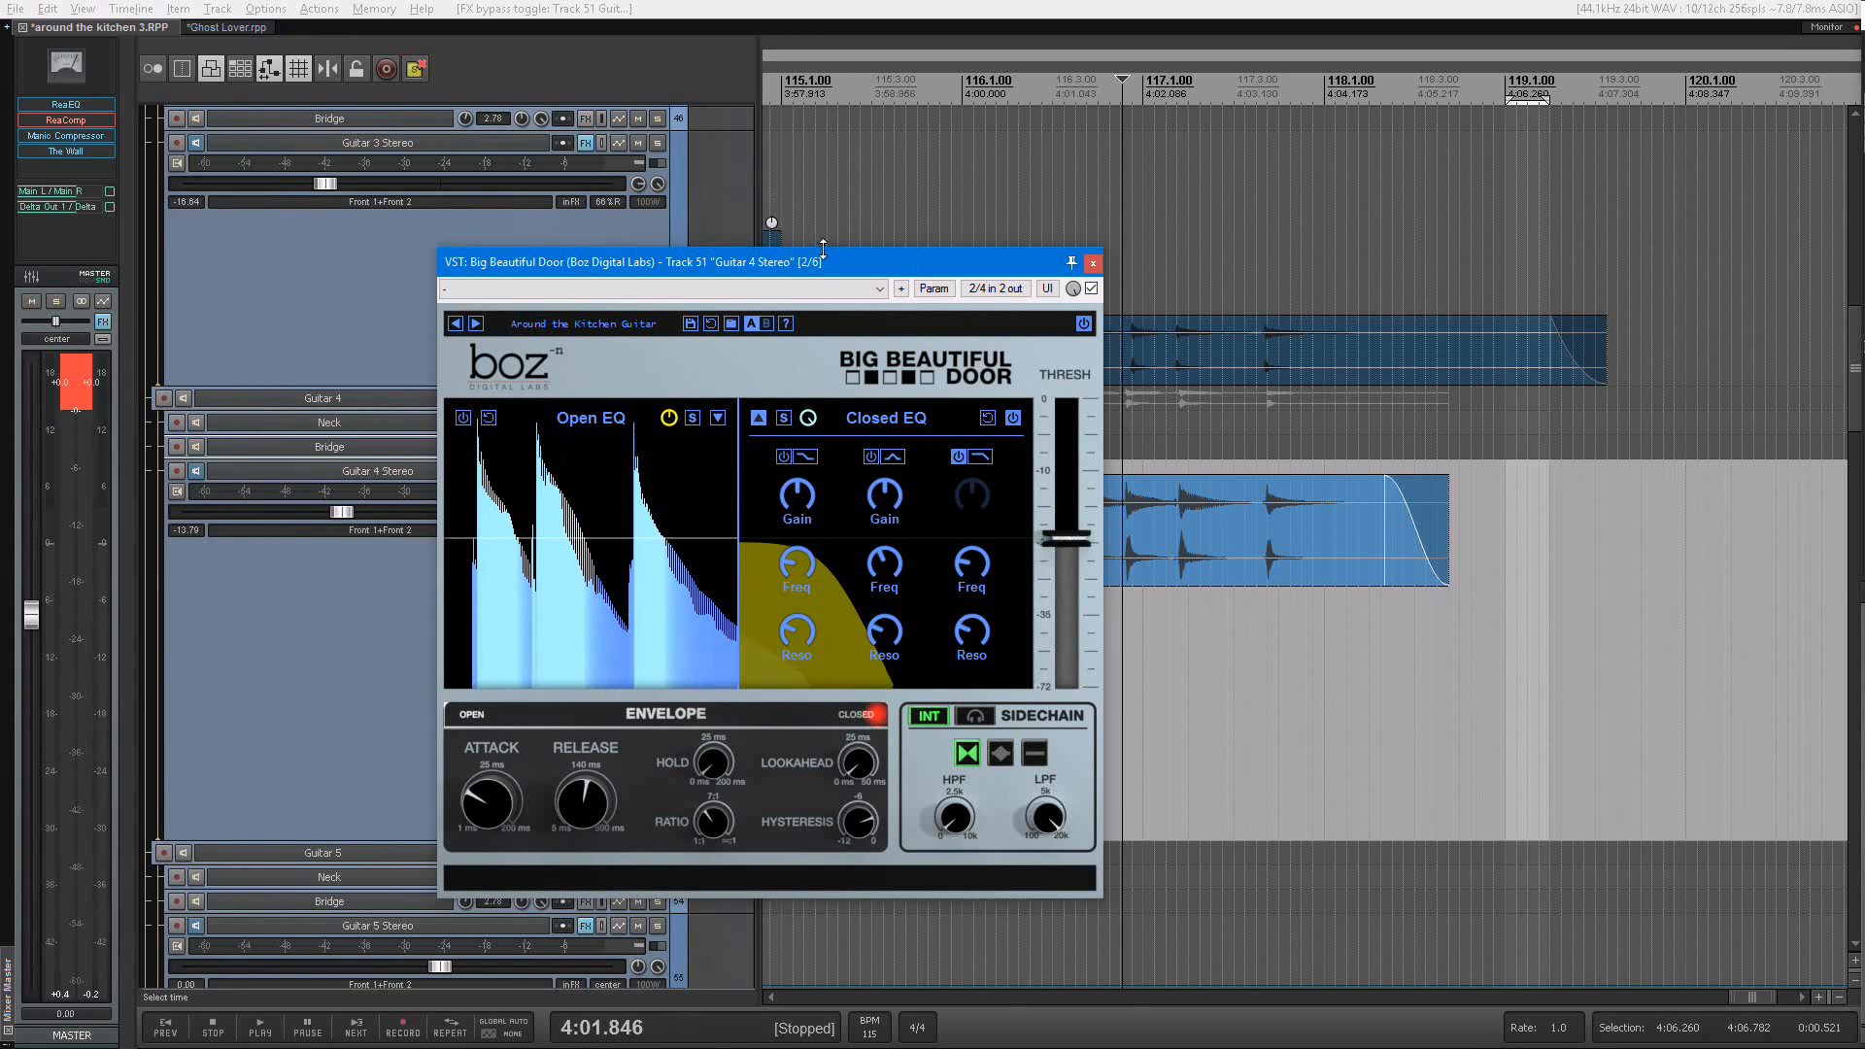
- Solo Guitar 3 Stereo along with Guitar 4 Stereo, enable its Big Beautiful Door plugin and play both guitars' ending
left_click_drag(816, 269, 952, 377)
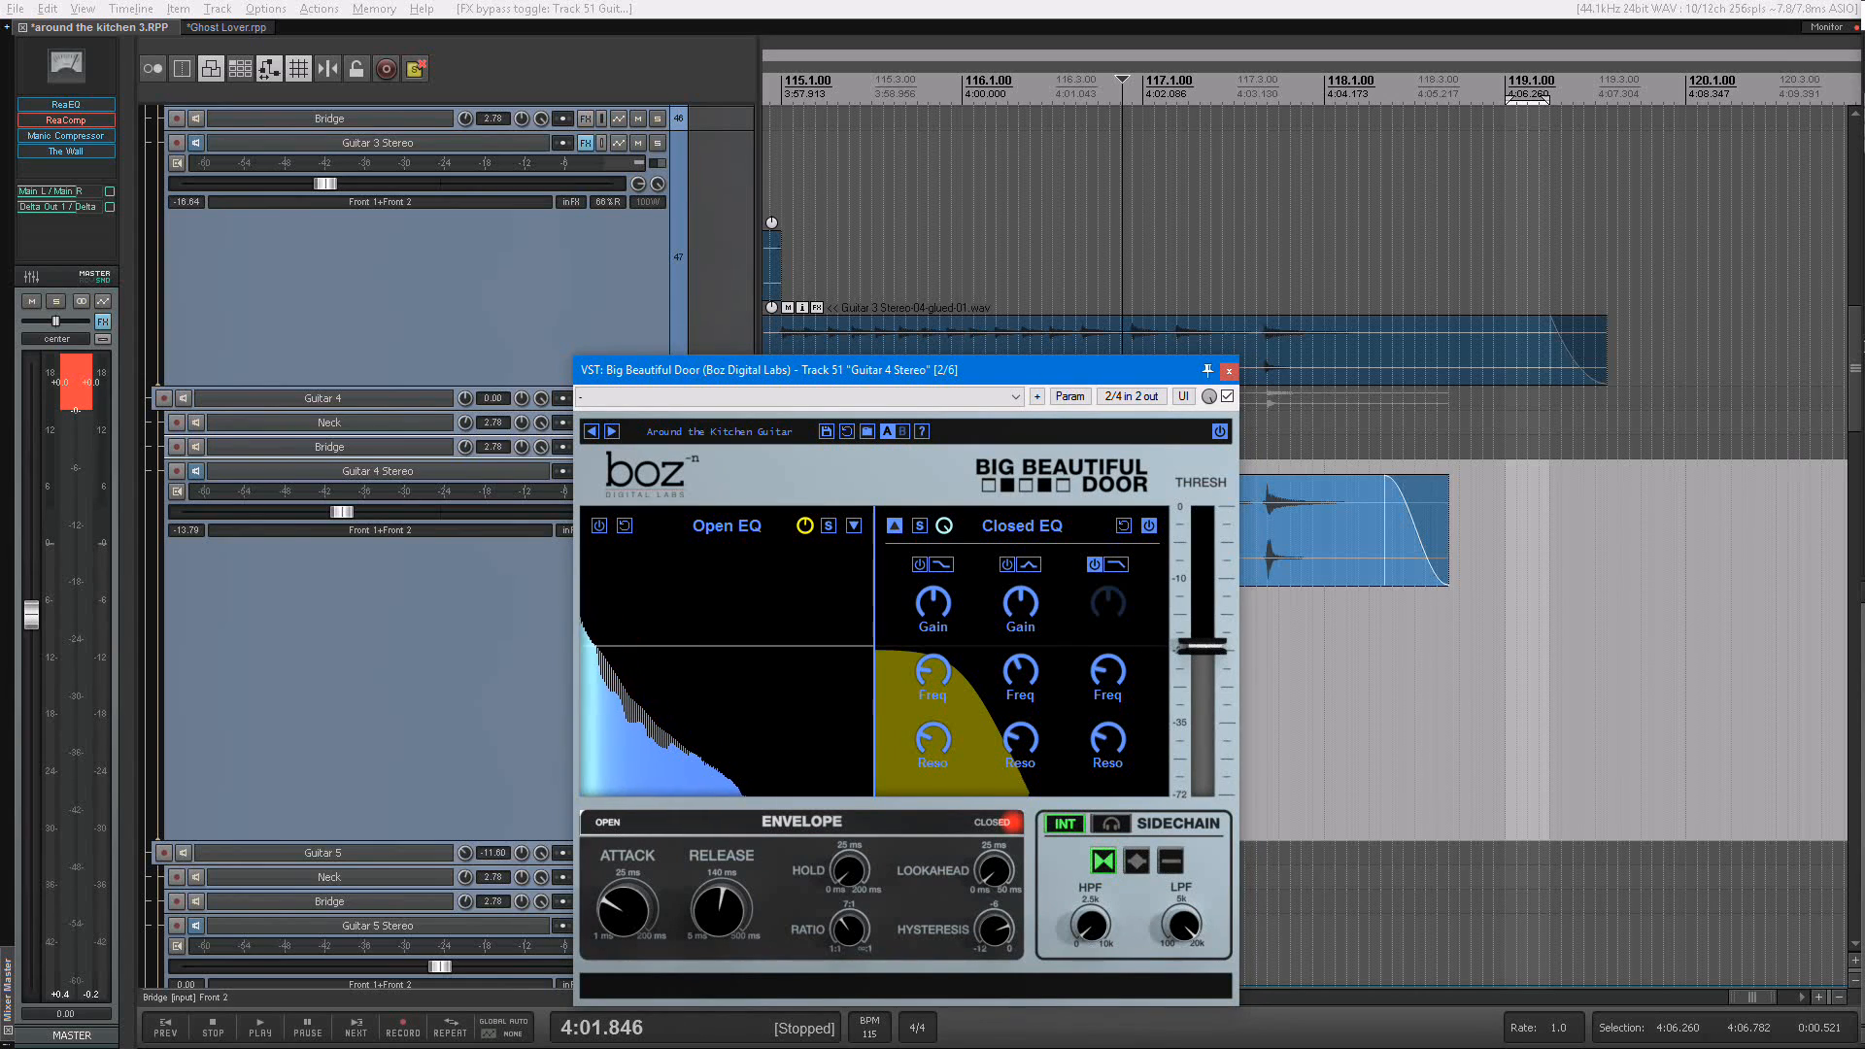
left_click_drag(1864, 174, 1240, 133)
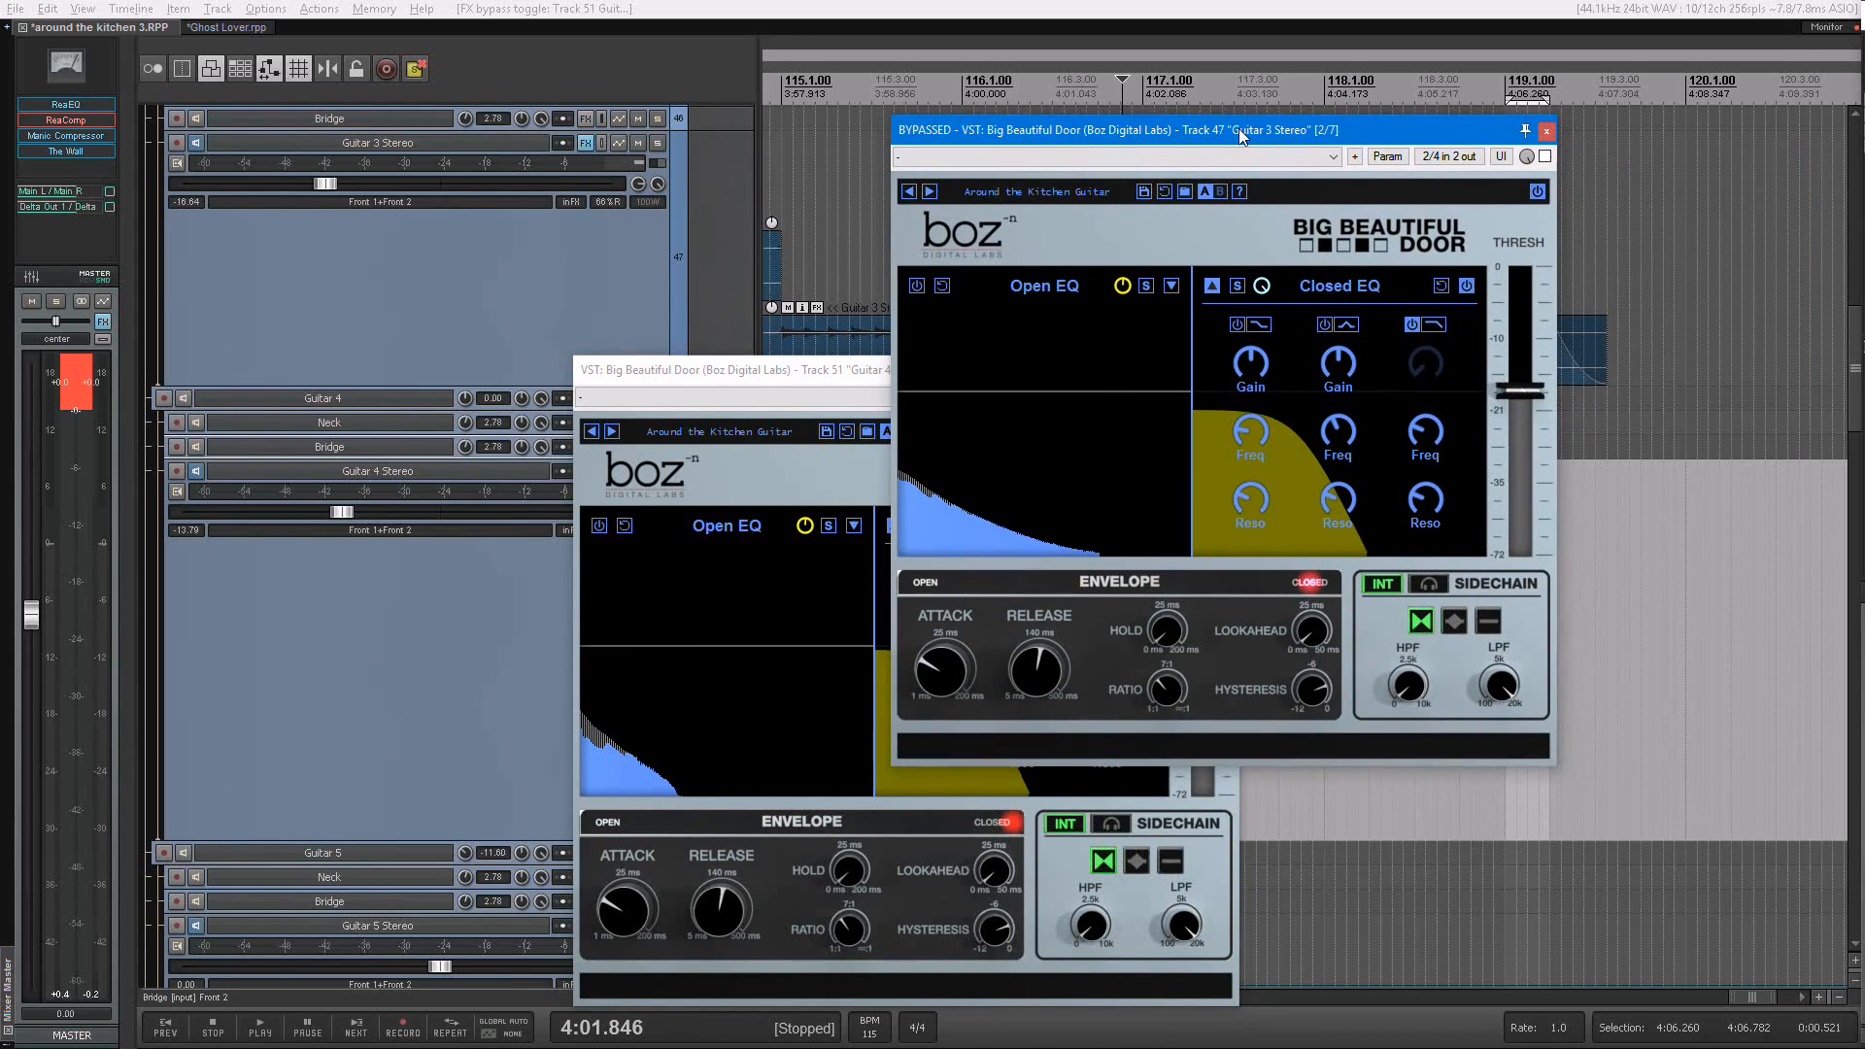
left_click(658, 144)
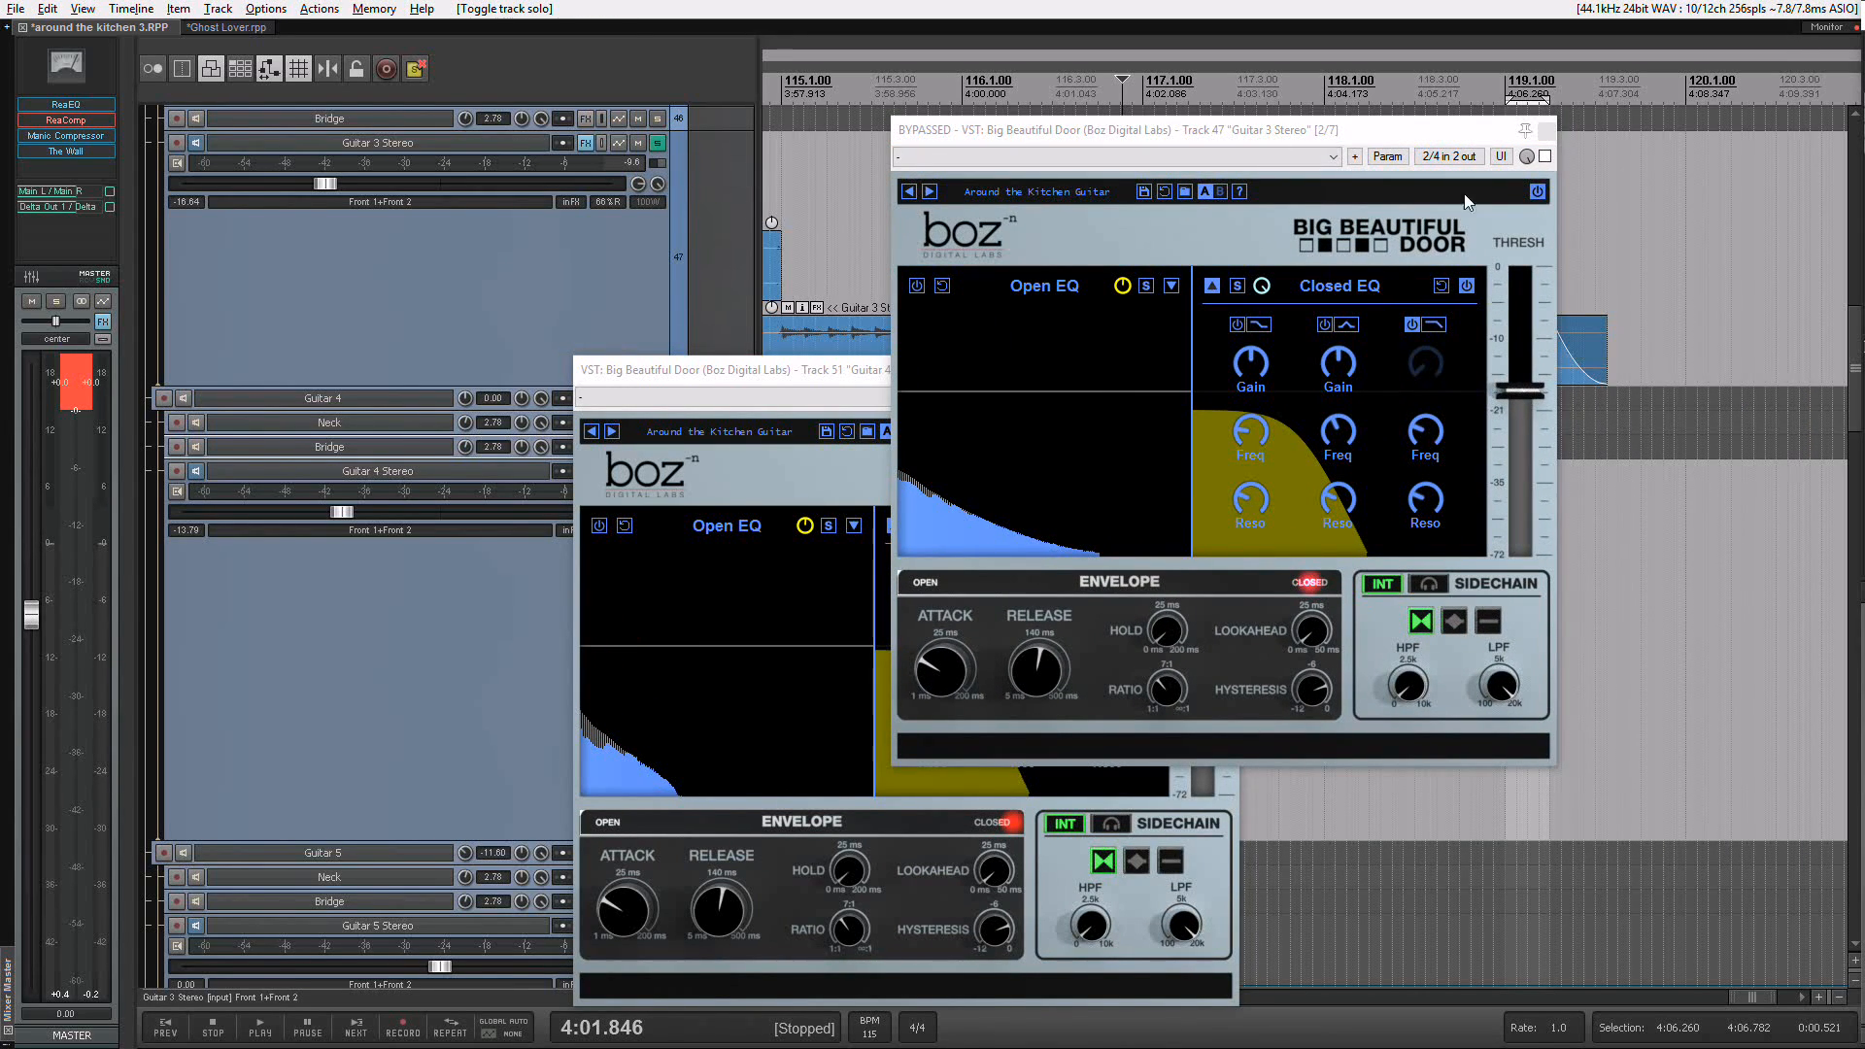
left_click(1545, 156)
left_click_drag(1374, 135, 886, 165)
key("space")
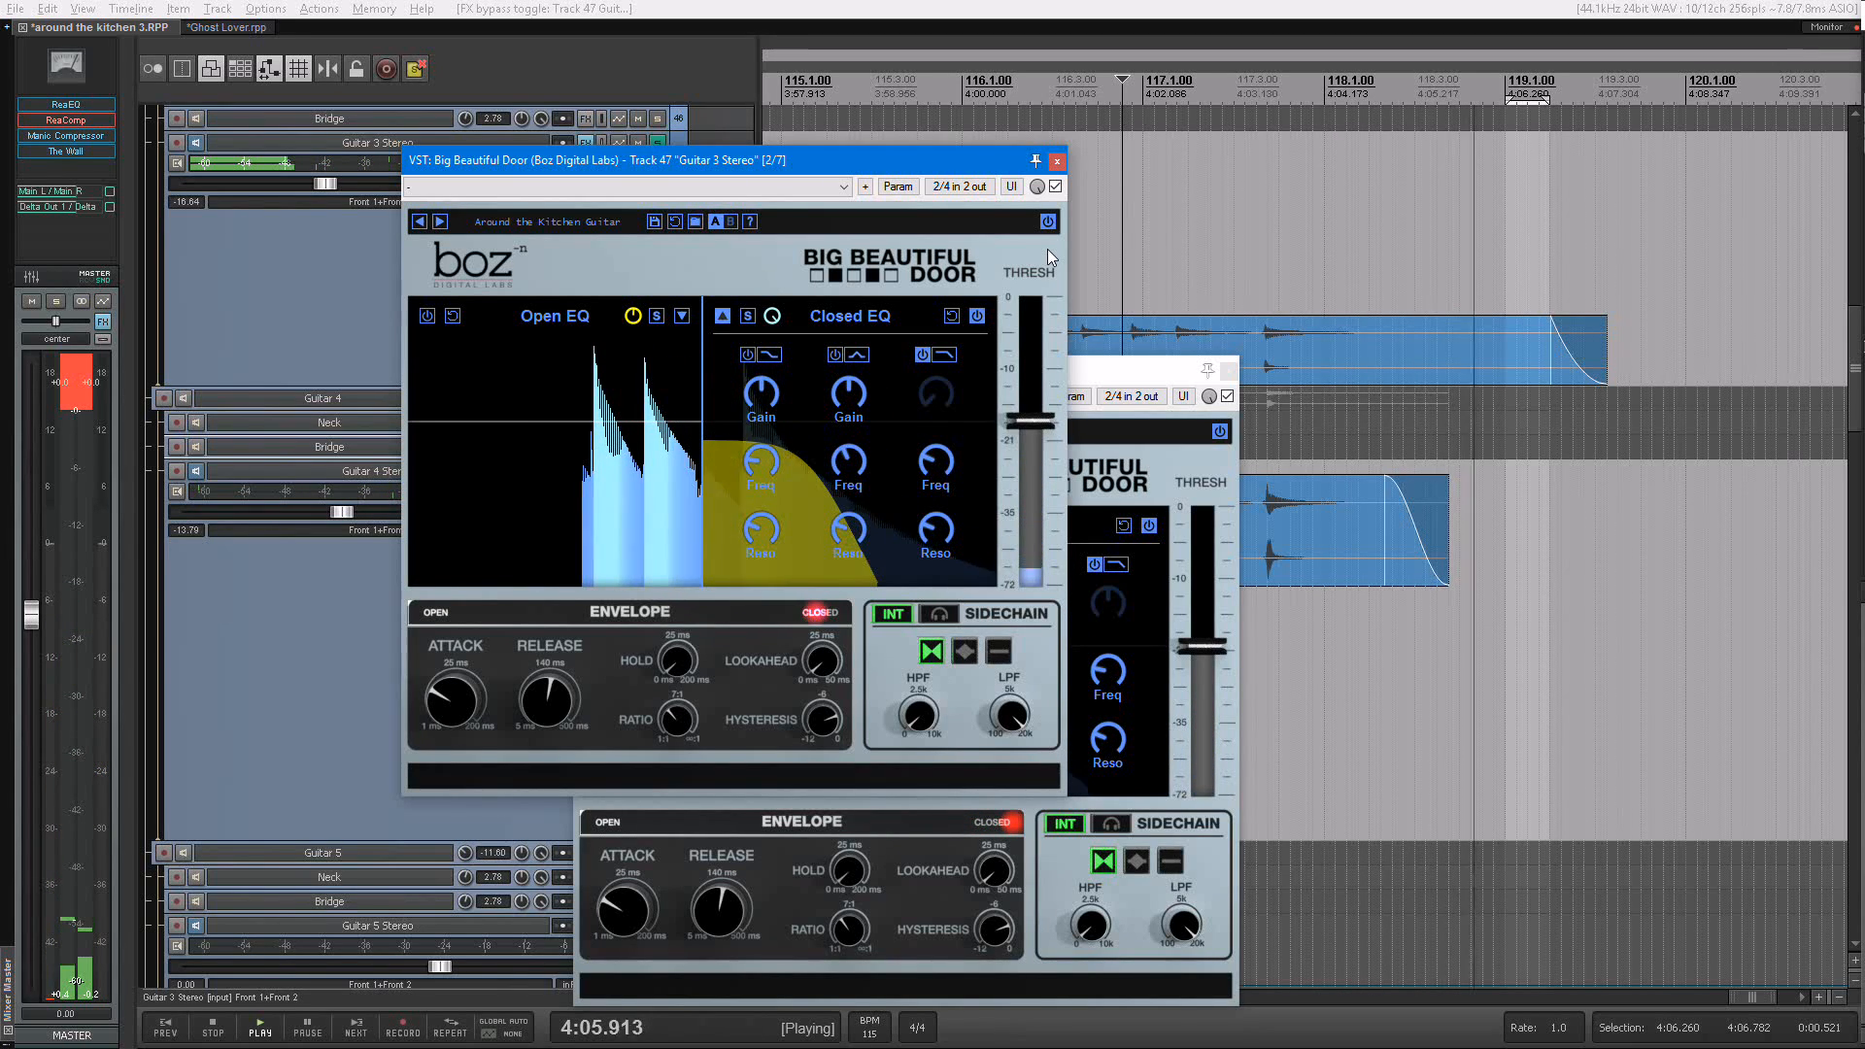
key("space")
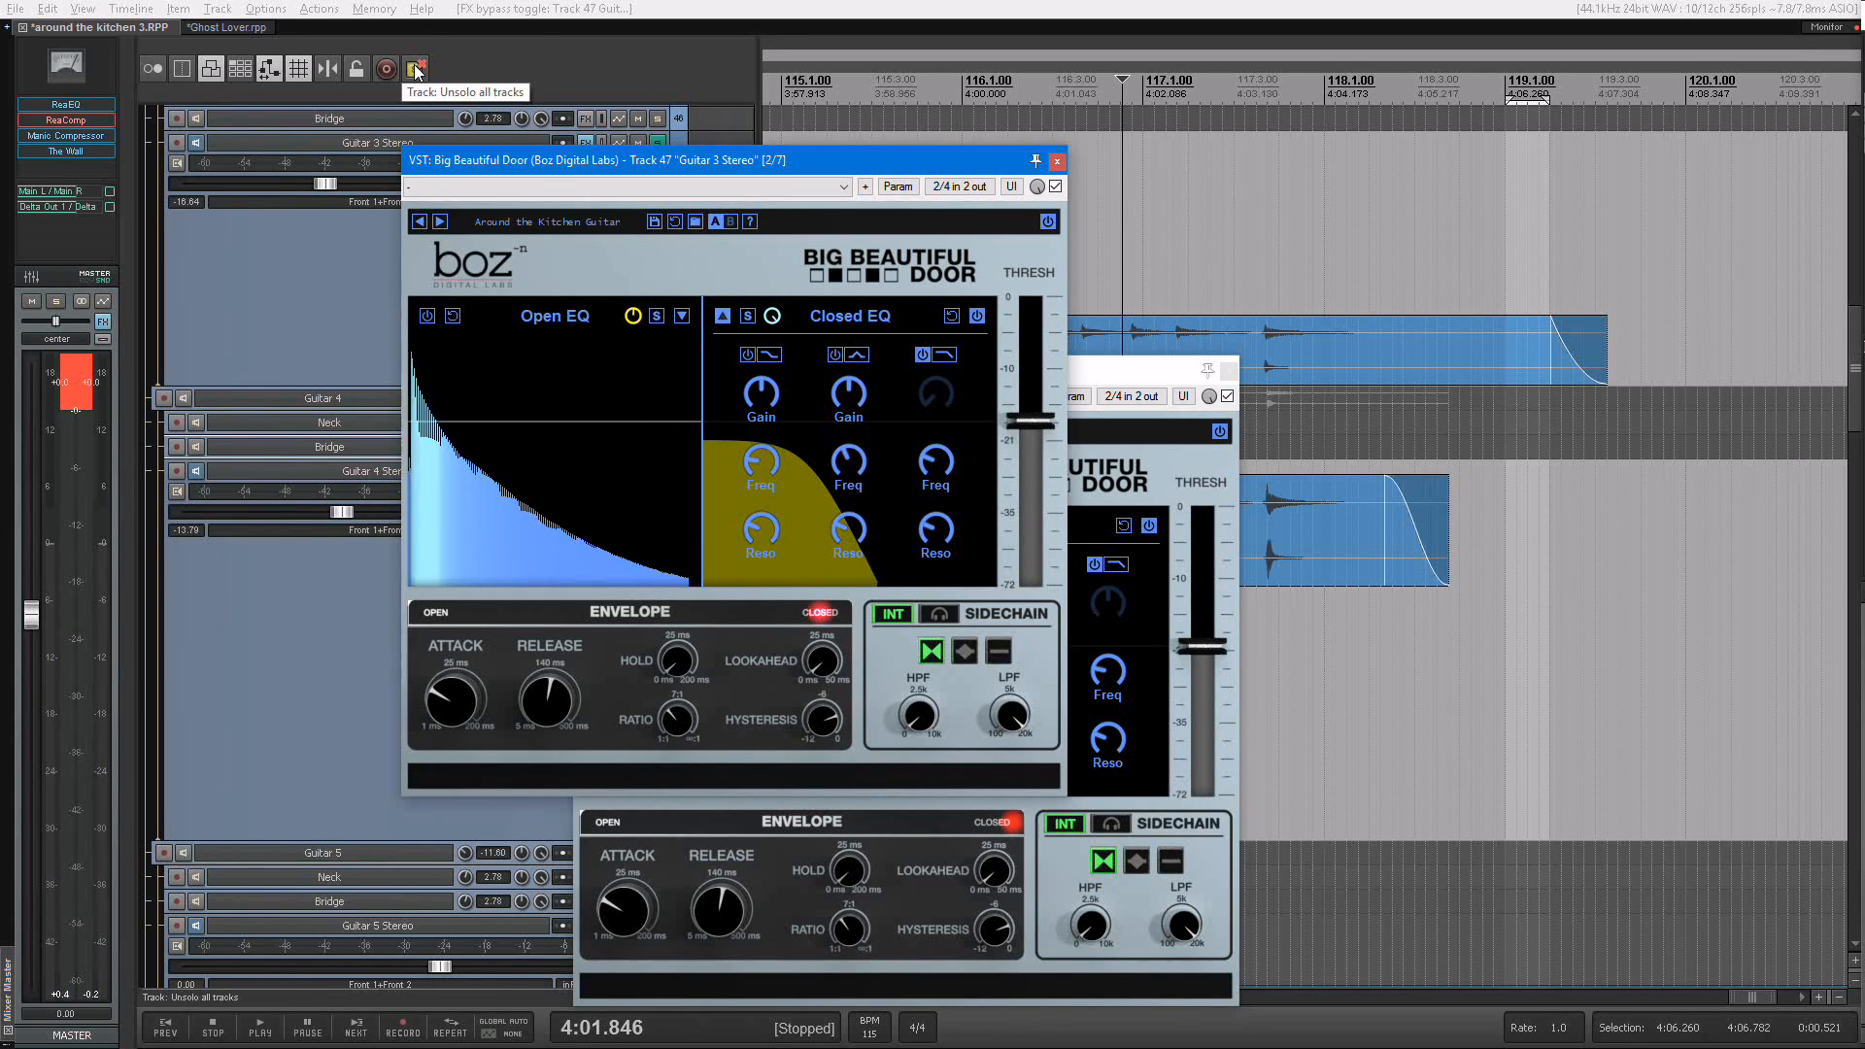
- Unsolo all tracks and play the song's ending in the full mix from 4:00.439
scroll(1105, 229, "down", 3)
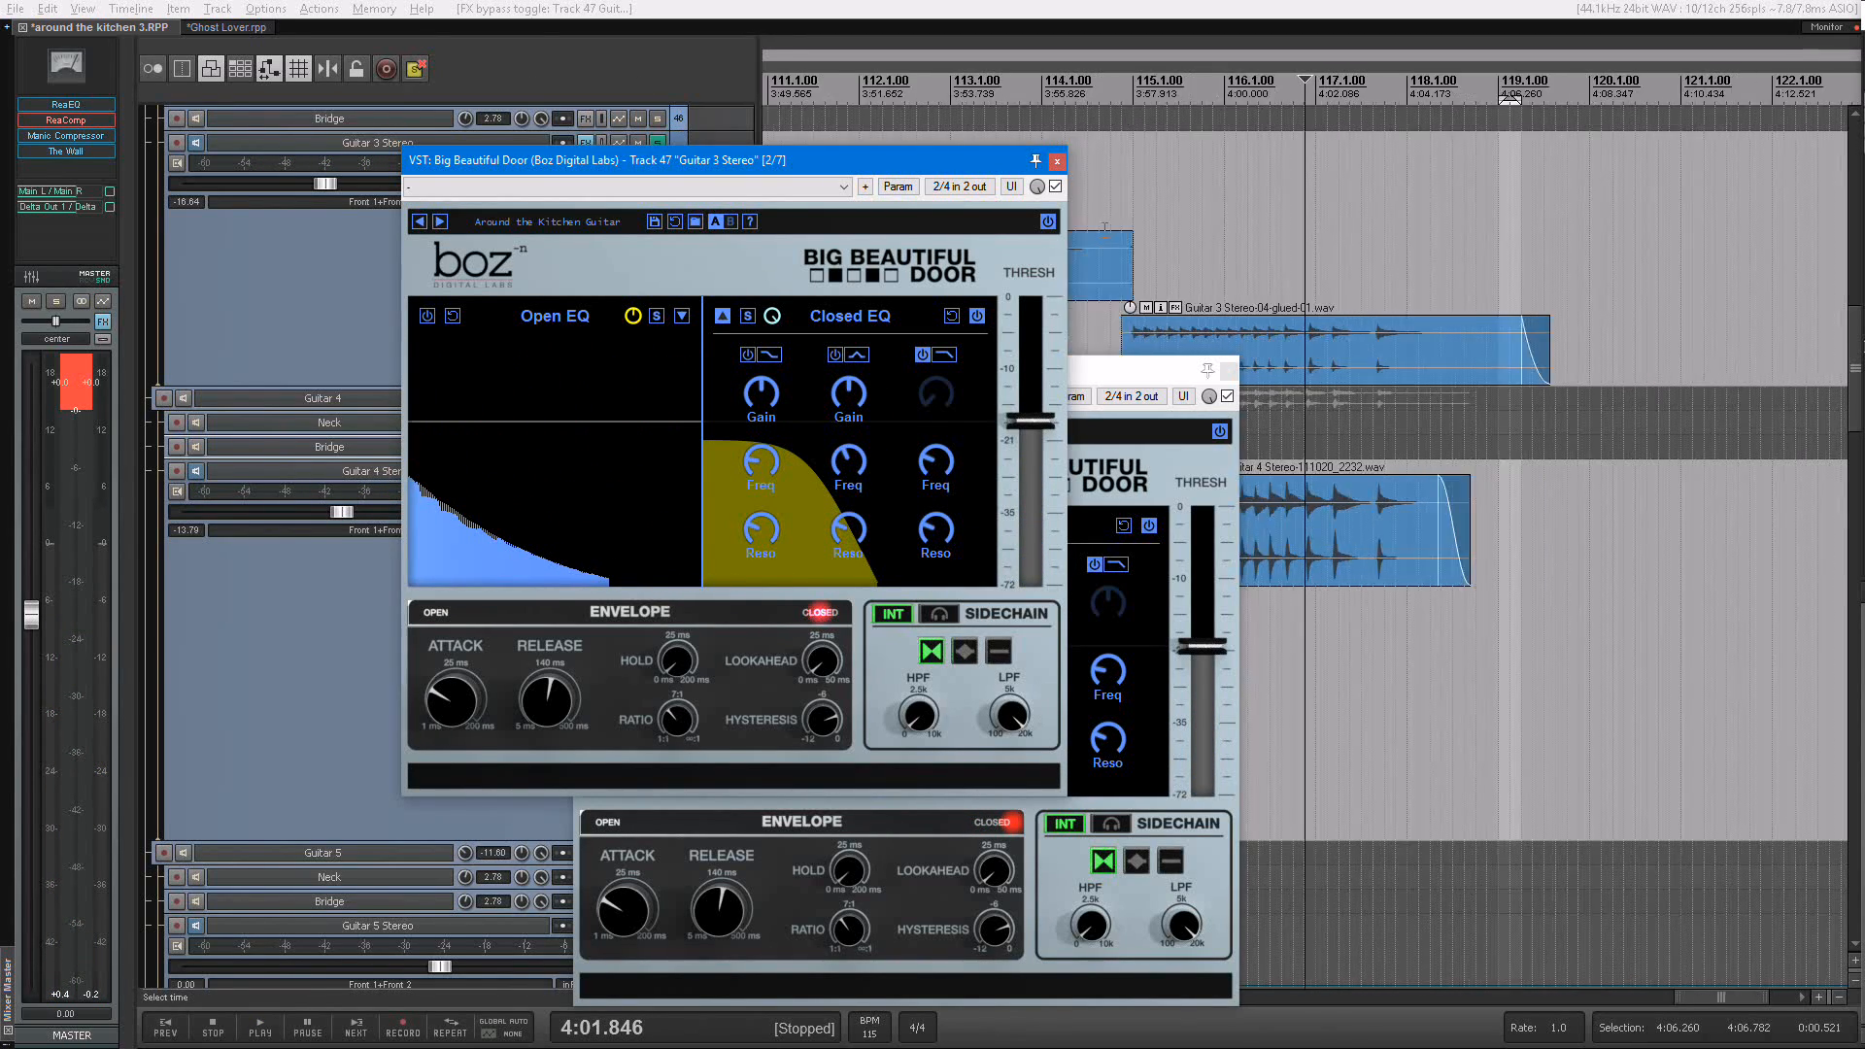
left_click(1246, 258)
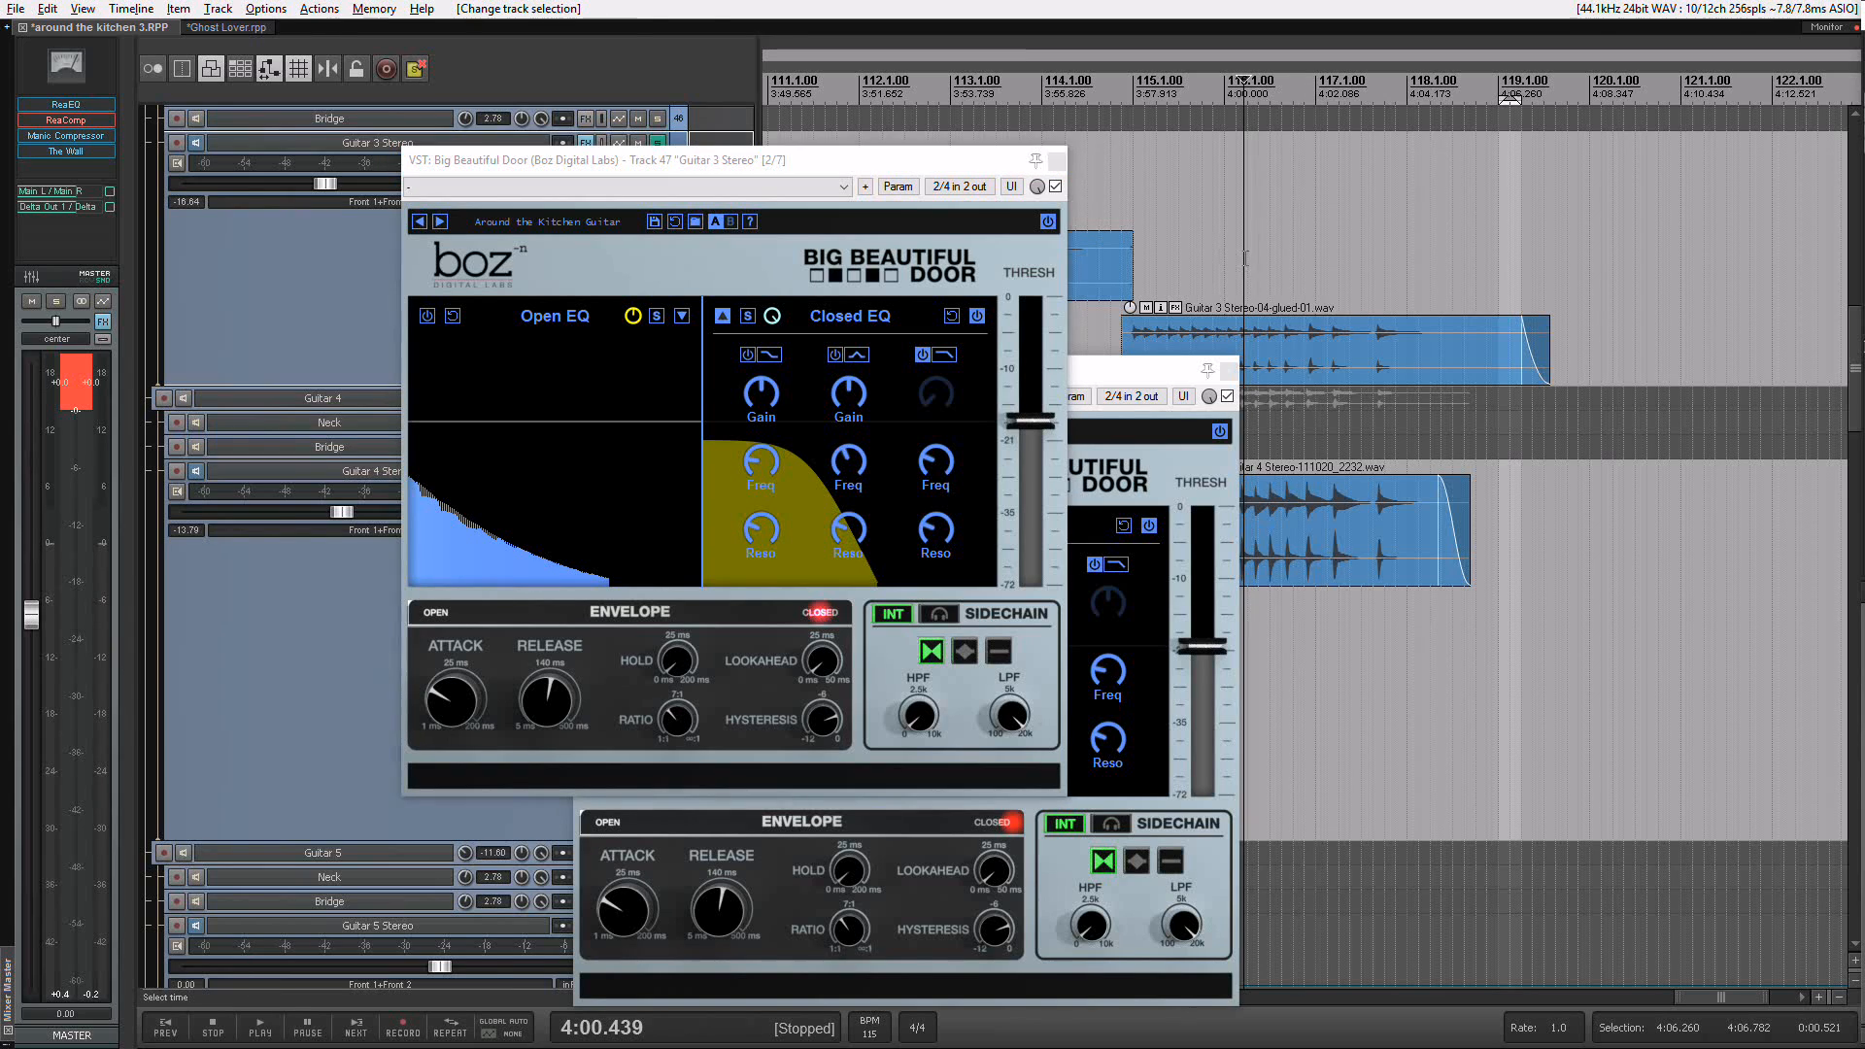
left_click(423, 69)
key("space")
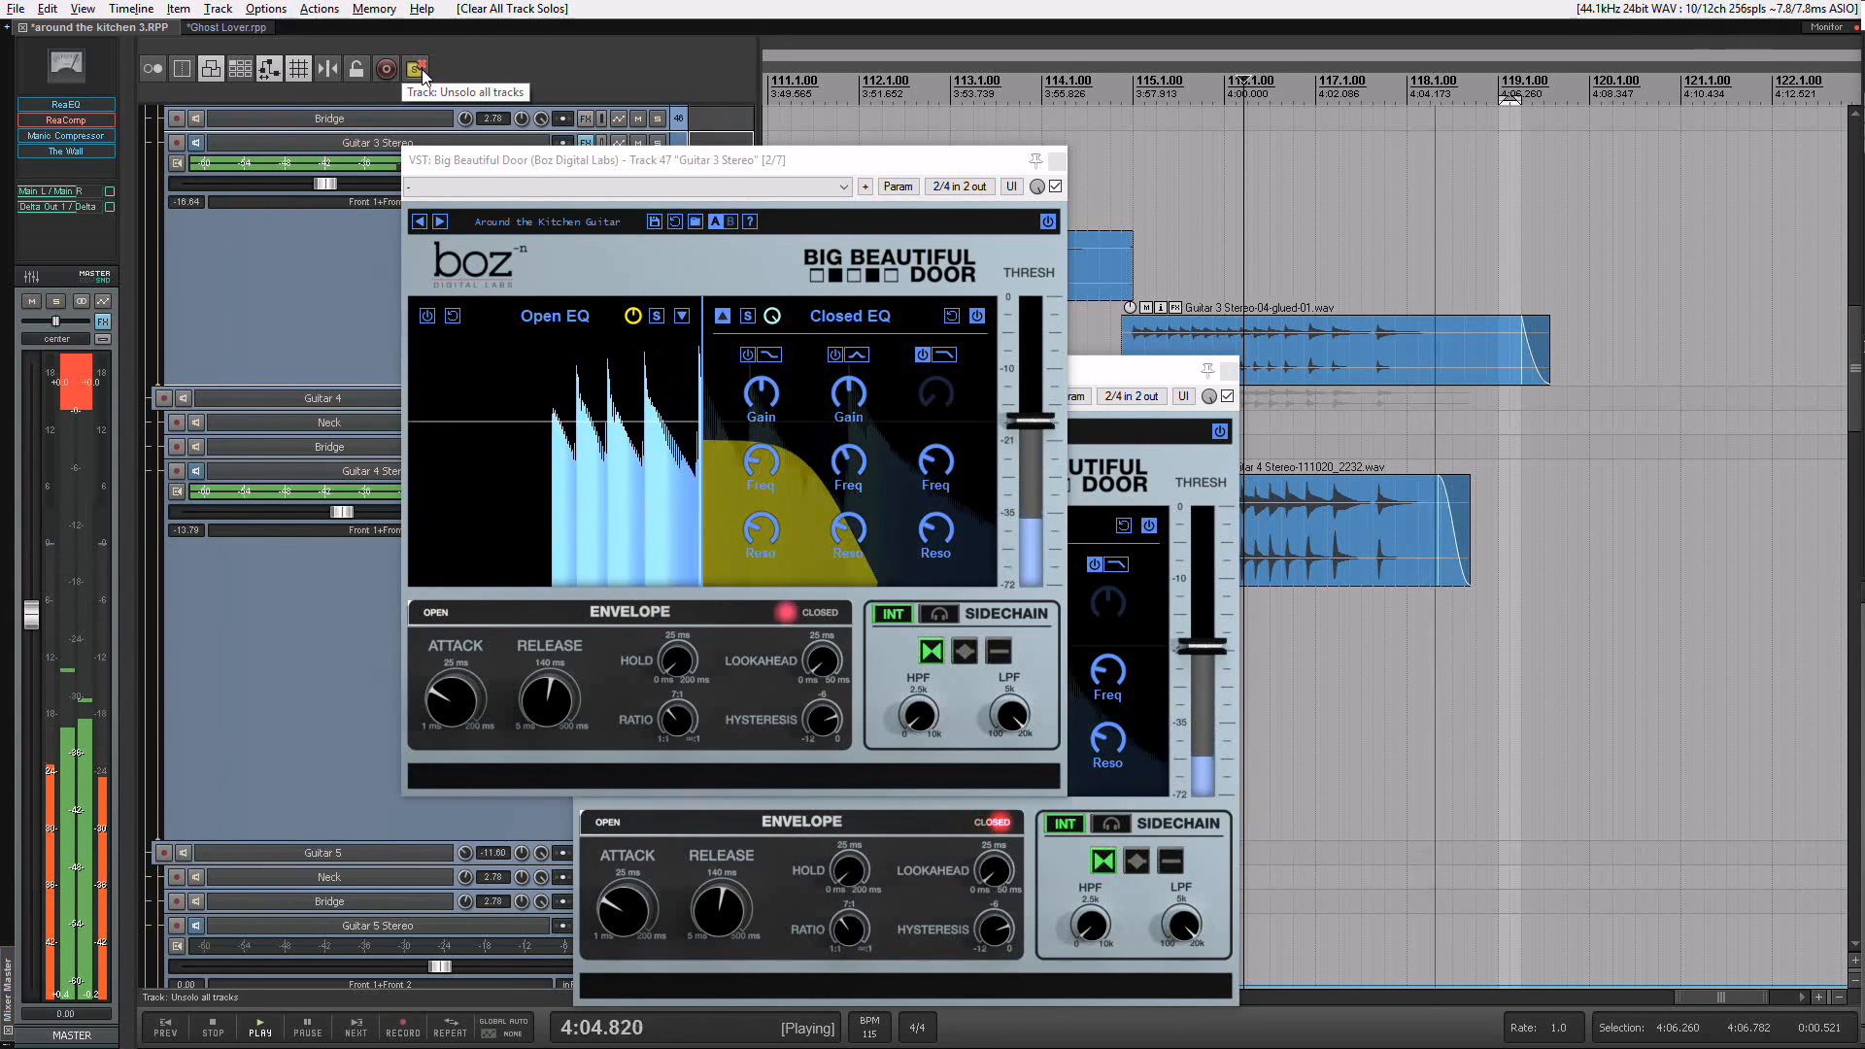
key("space")
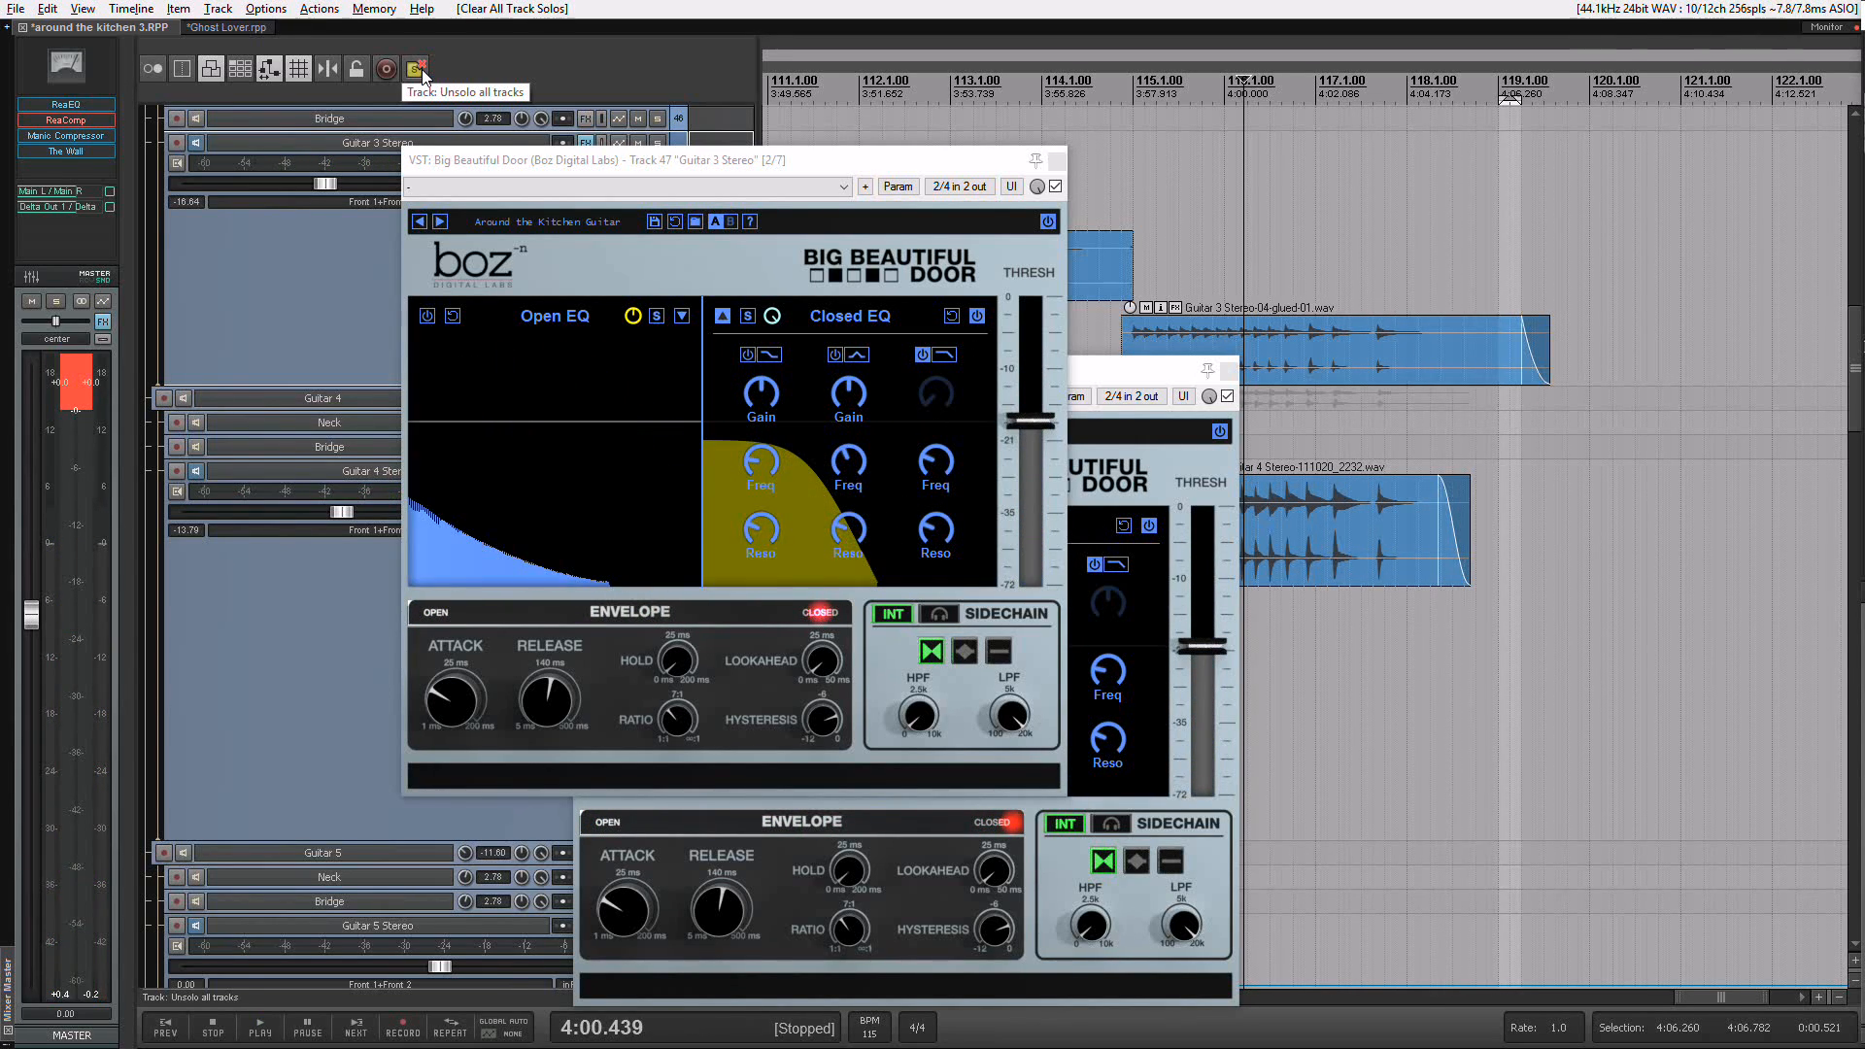